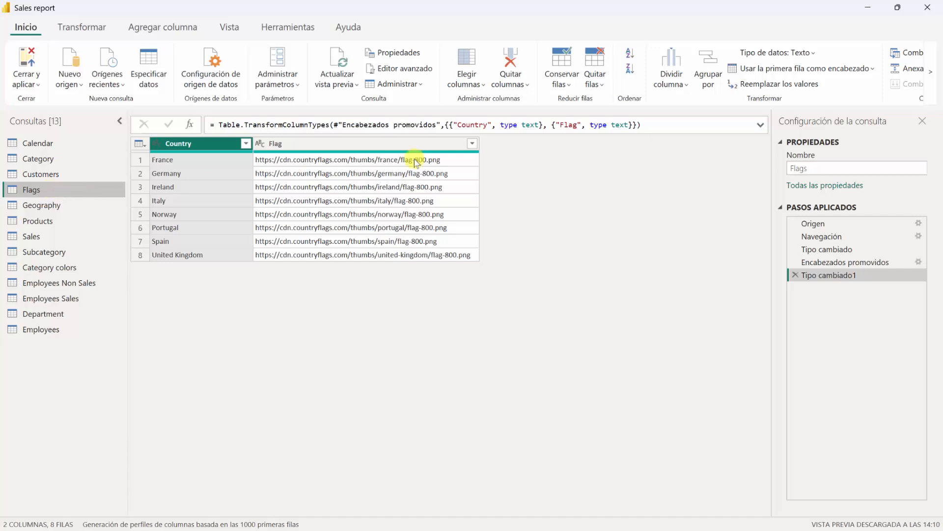
Start a merge into a new query with Geography as the first table and Flags as the second, matched on their Country columns
left_click(931, 71)
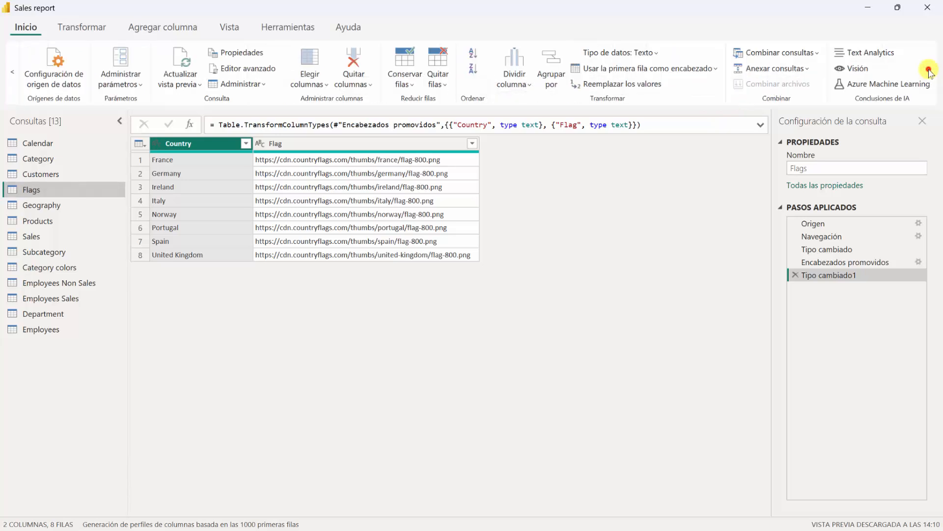
left_click(819, 52)
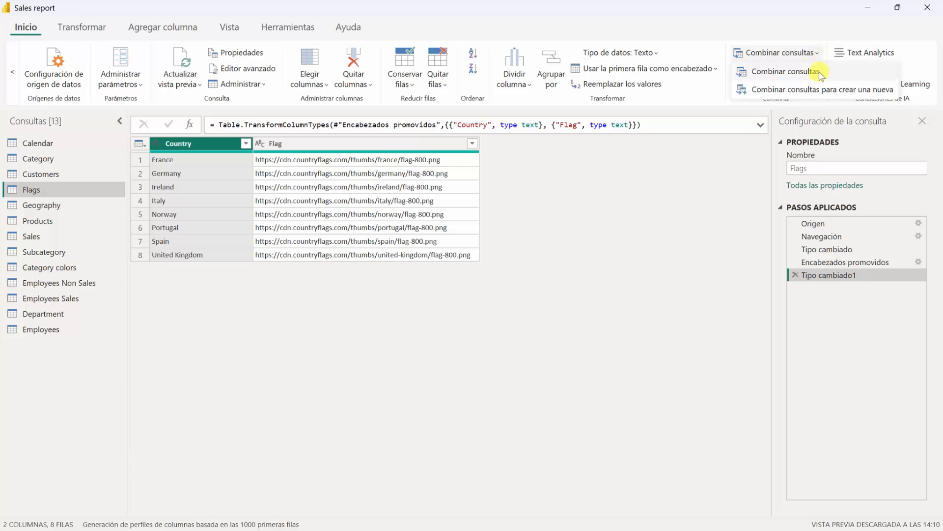
left_click(822, 90)
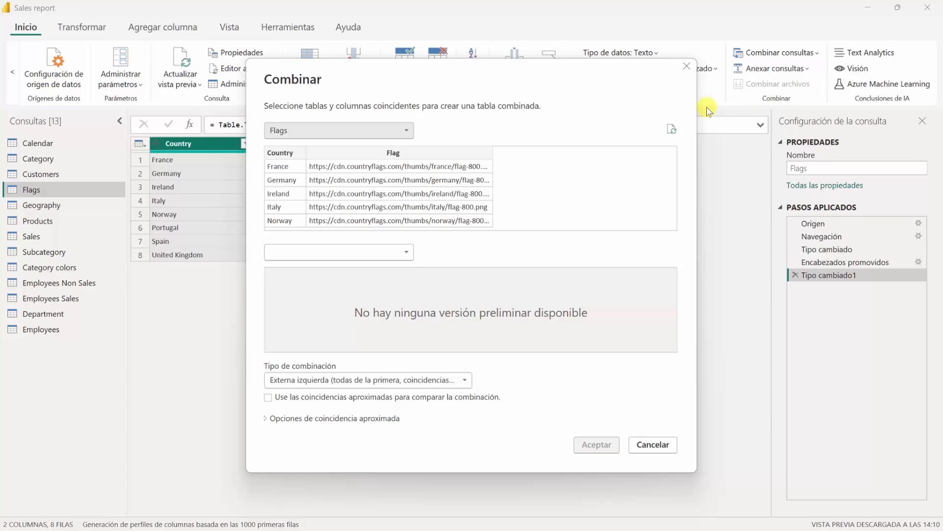
left_click(404, 131)
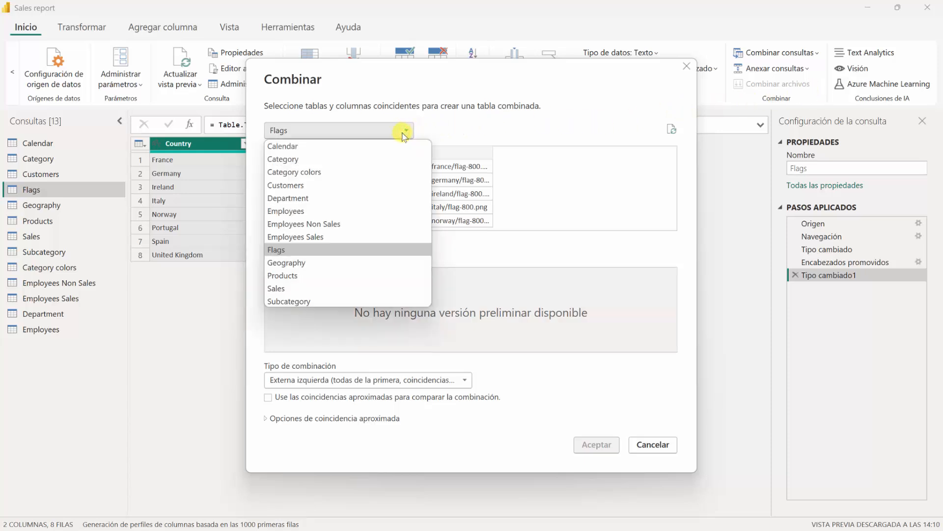
left_click(330, 262)
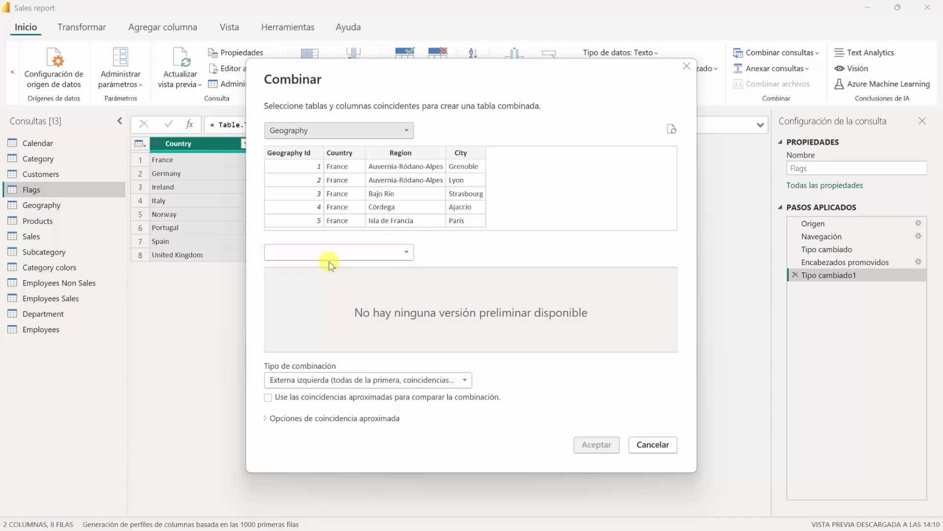
left_click(328, 255)
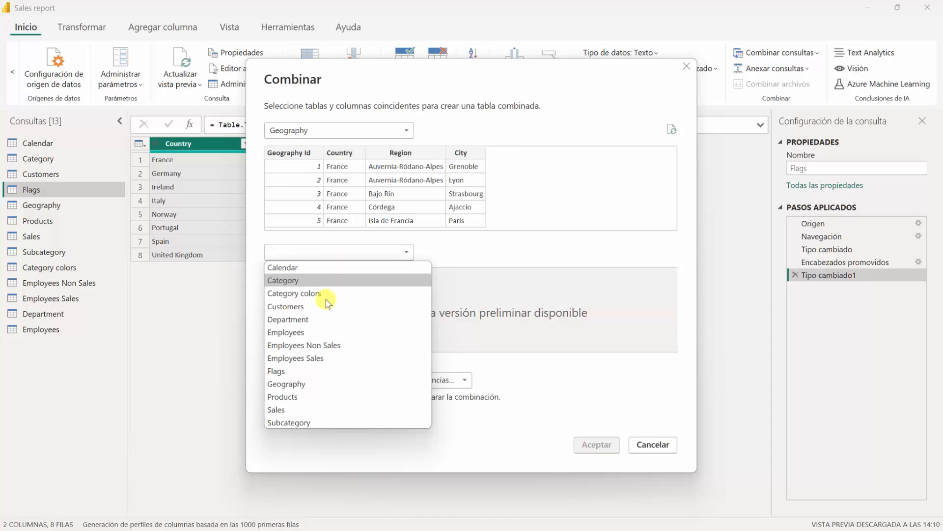
left_click(319, 371)
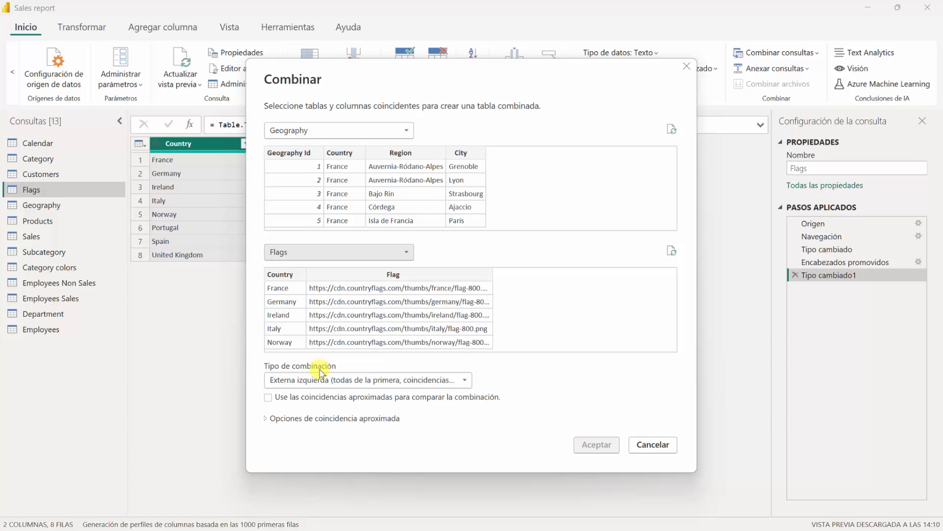
left_click(339, 208)
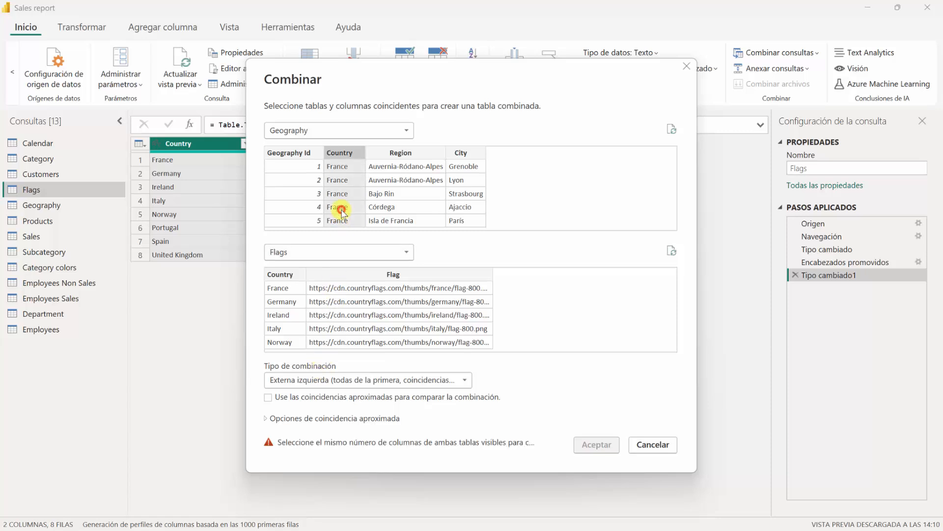
left_click(296, 275)
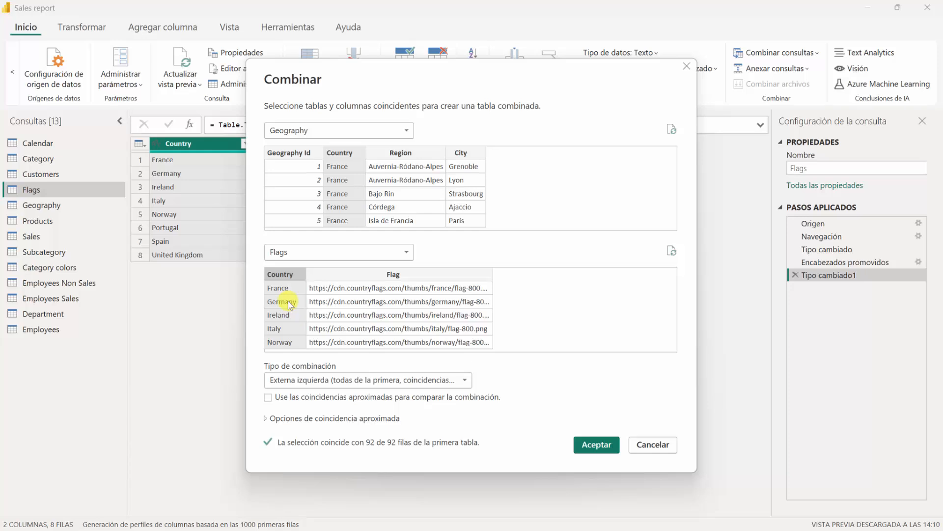
Try adding Region and City as further match columns in Geography, and go back to Country as its only match column
key("ctrl")
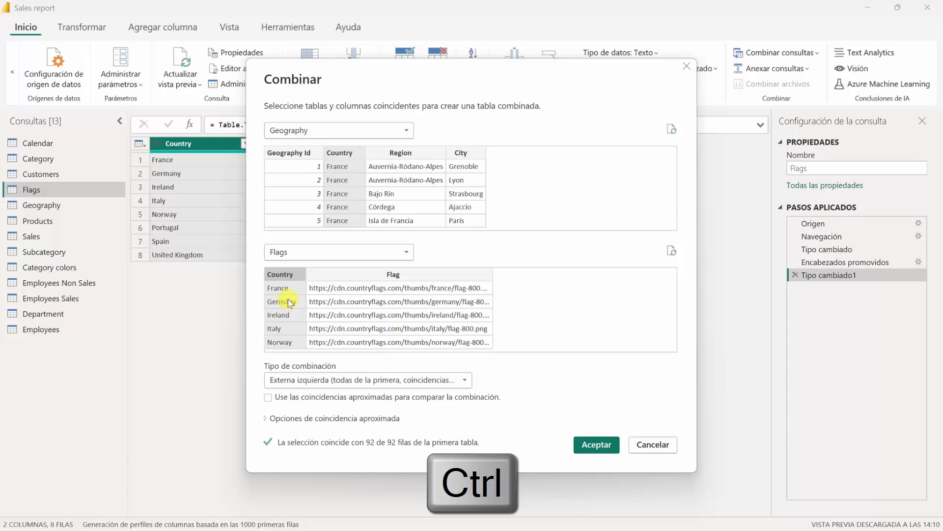
left_click(391, 154, "ctrl")
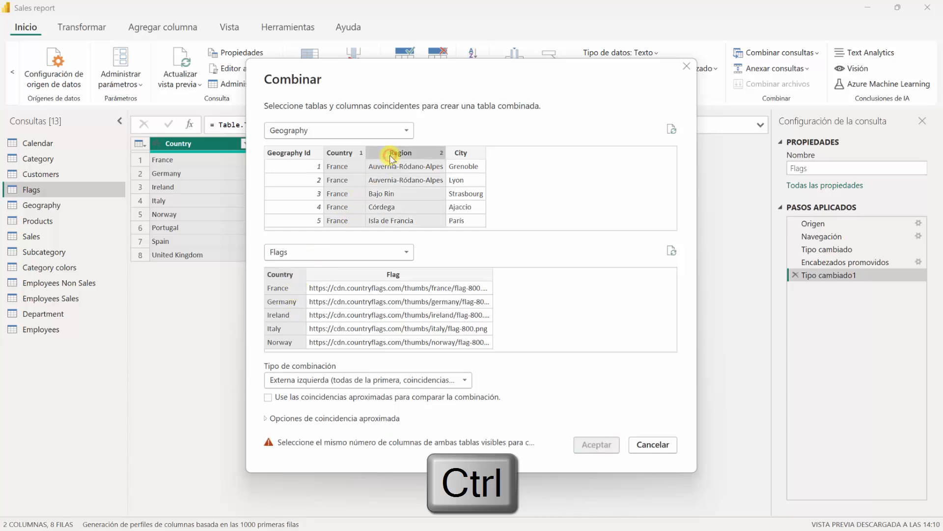
left_click(461, 153, "ctrl")
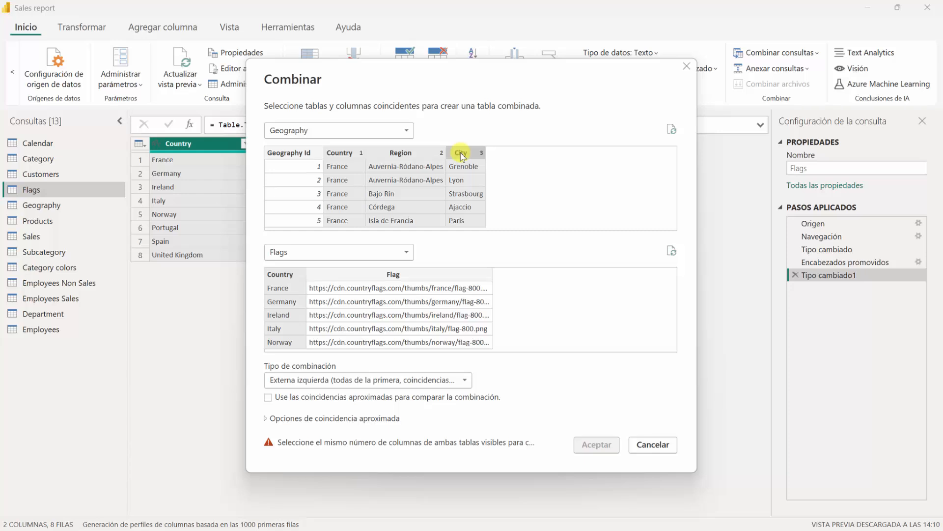
left_click(305, 152)
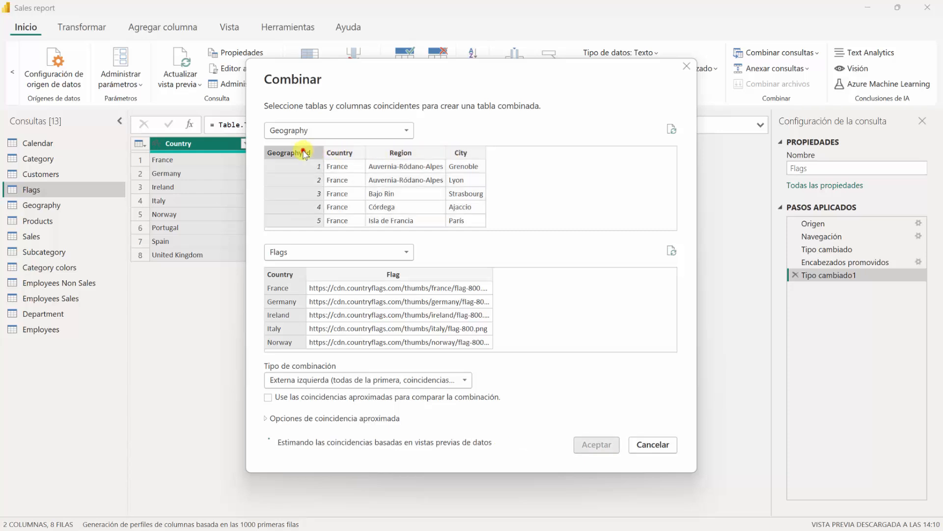
left_click(341, 152)
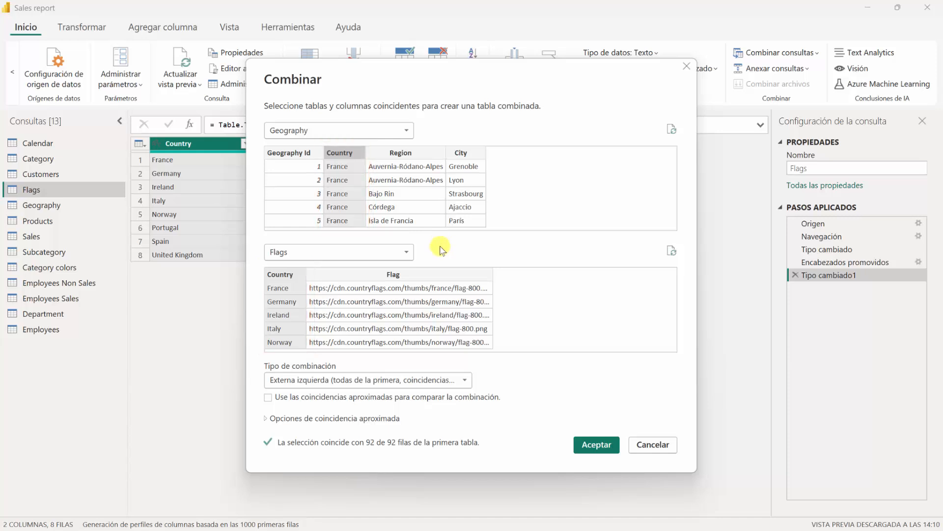
Set the join type to "Externa completa (todas las filas de ambas)"
left_click(464, 380)
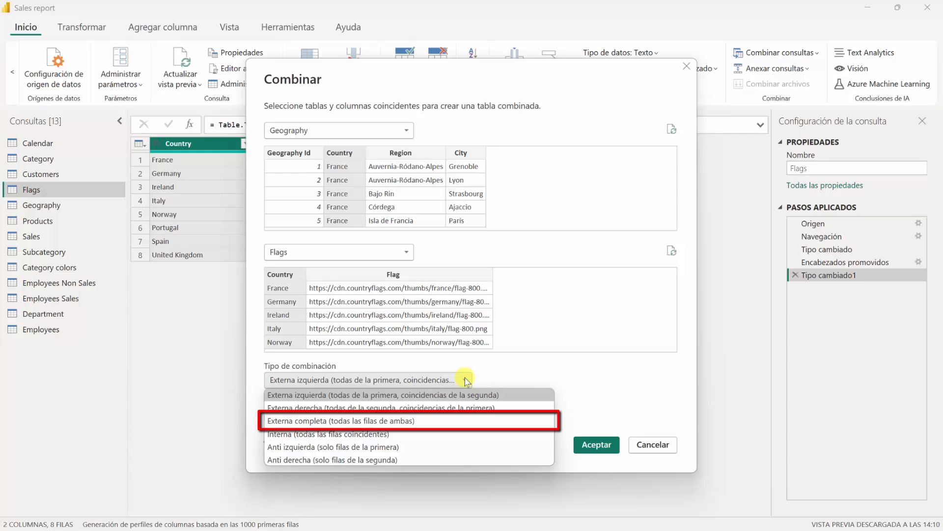
left_click(382, 422)
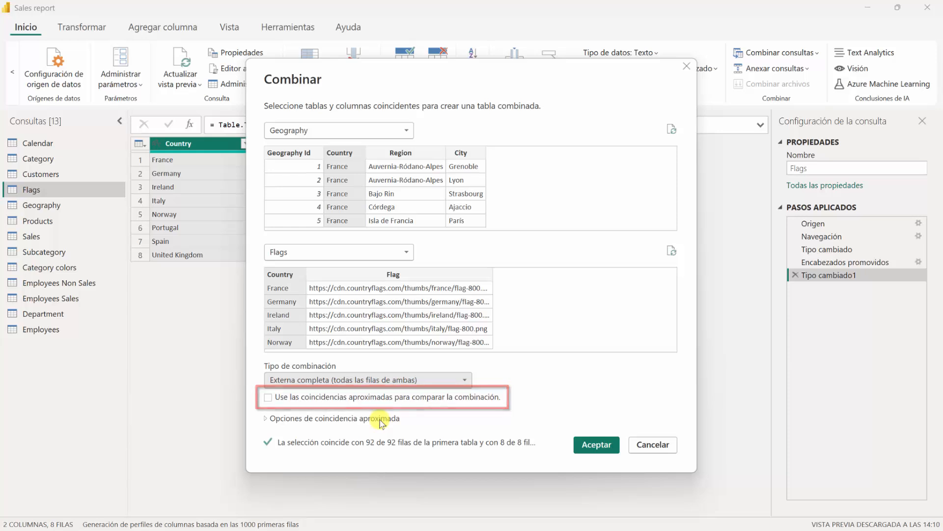
Try enabling fuzzy matching for the merge, view its options, and turn it back off
left_click(350, 398)
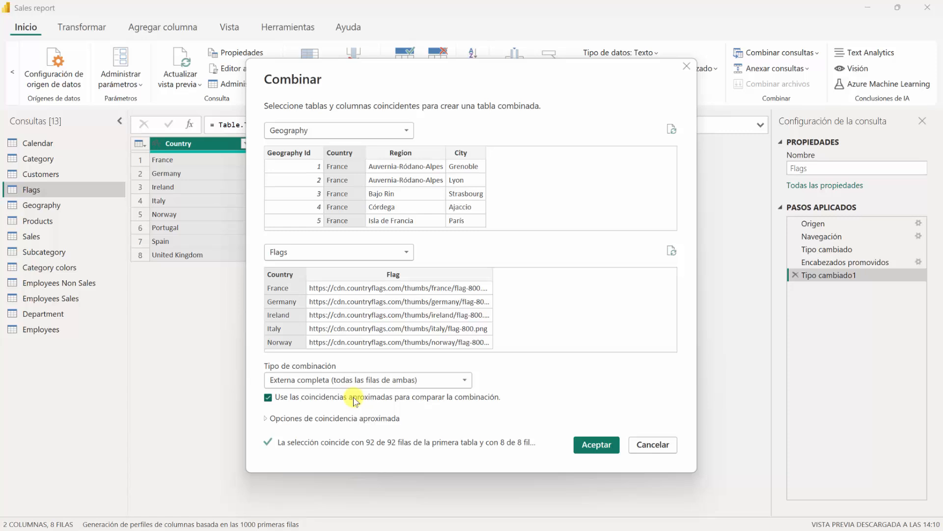
left_click(272, 418)
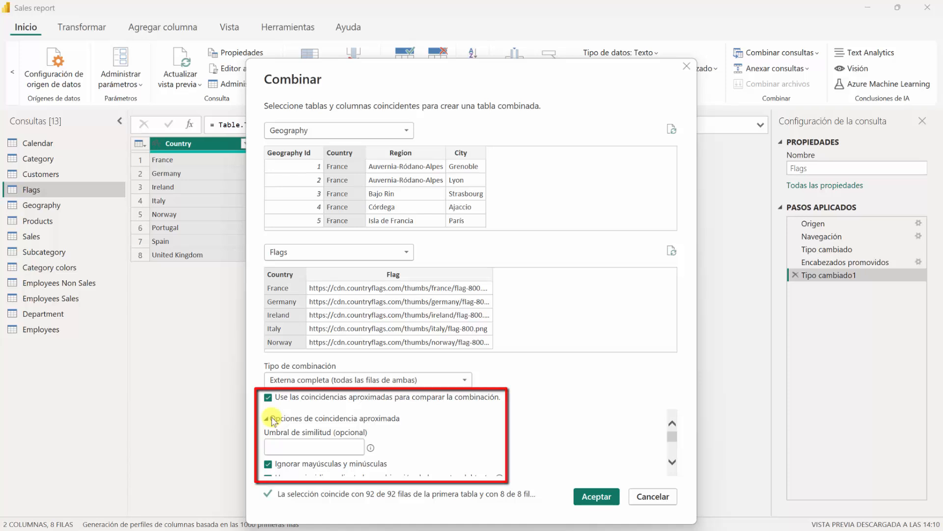
left_click(268, 396)
left_click(268, 418)
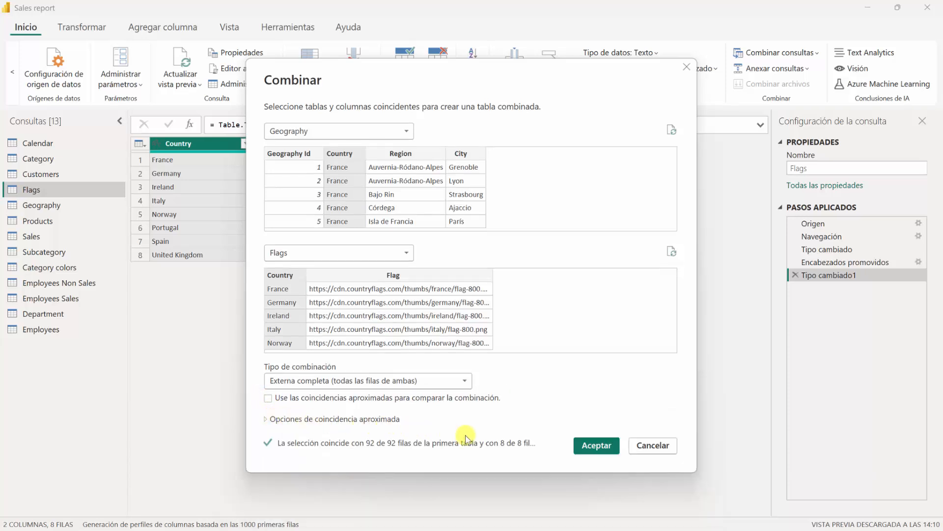
Create the merged query and expand only the Flag column from Flags, without the original column name as prefix
left_click(592, 444)
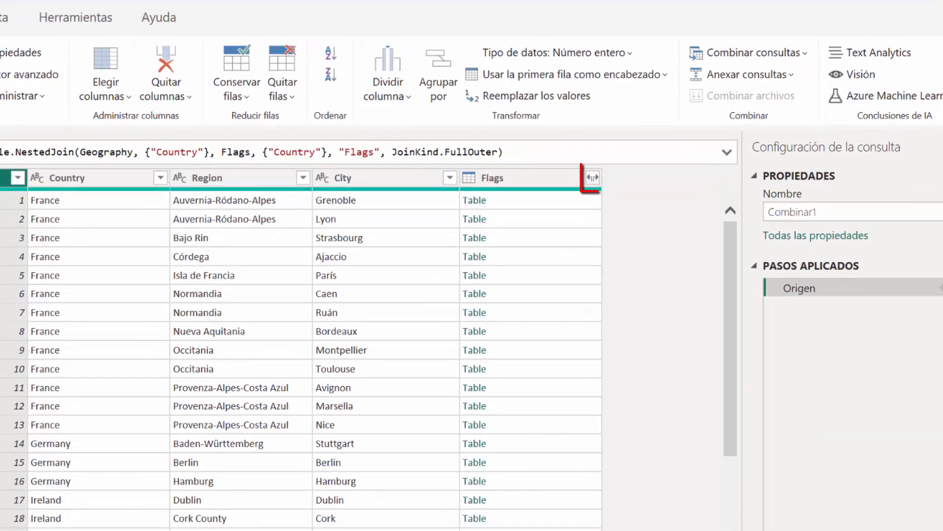
left_click(592, 178)
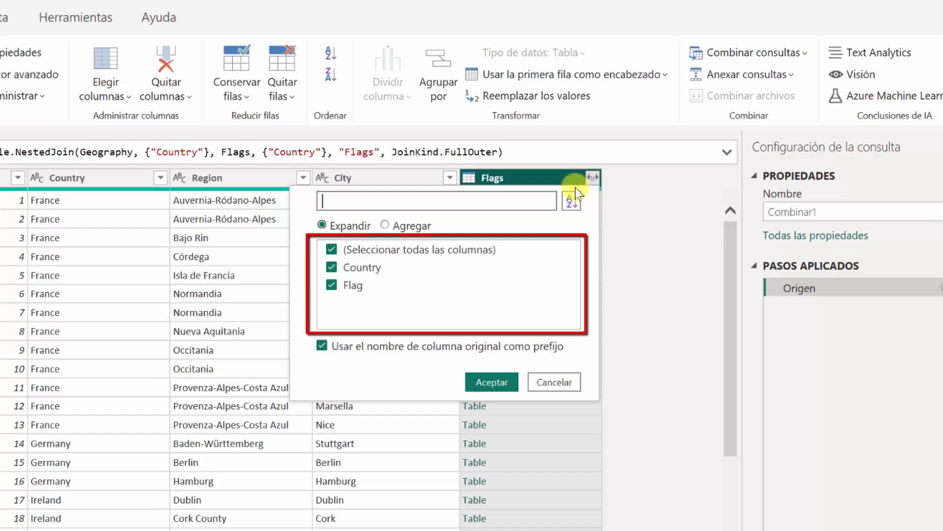
left_click(361, 268)
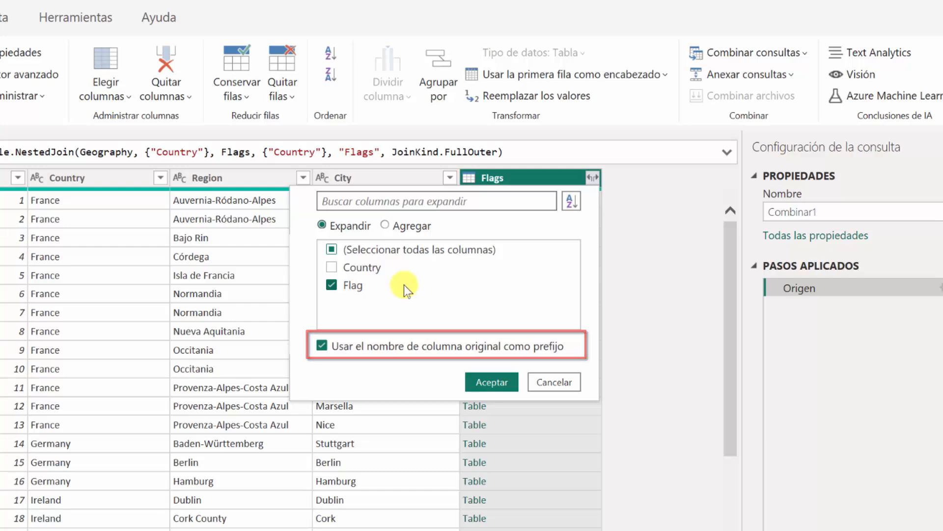
left_click(407, 346)
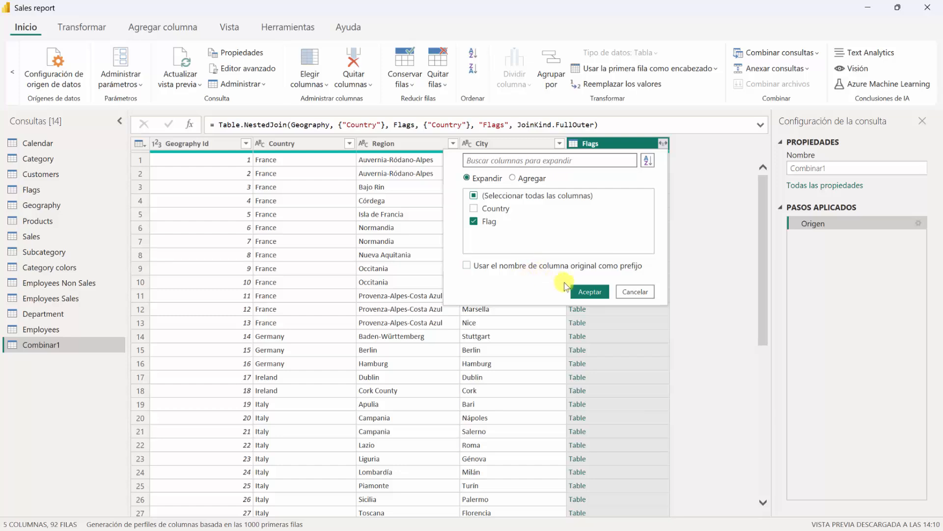
left_click(573, 298)
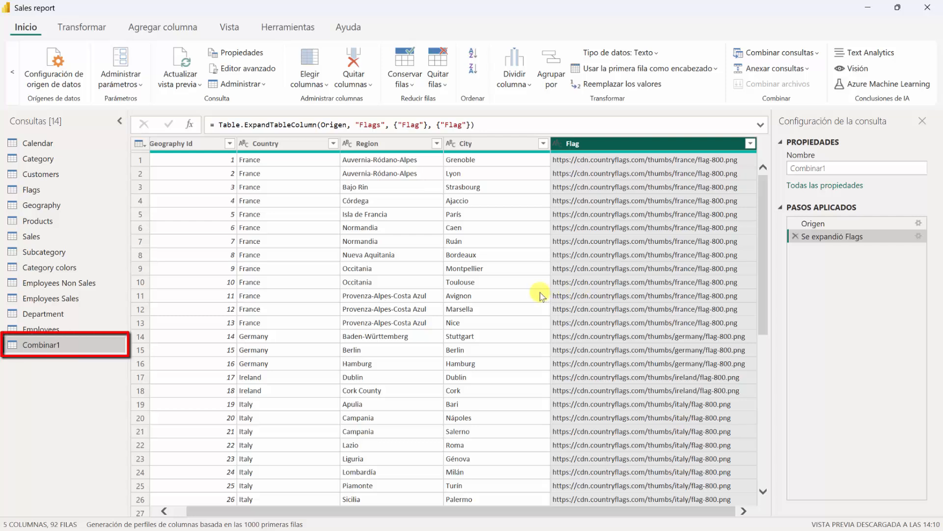
Delete the merged query Combinar1
right_click(80, 345)
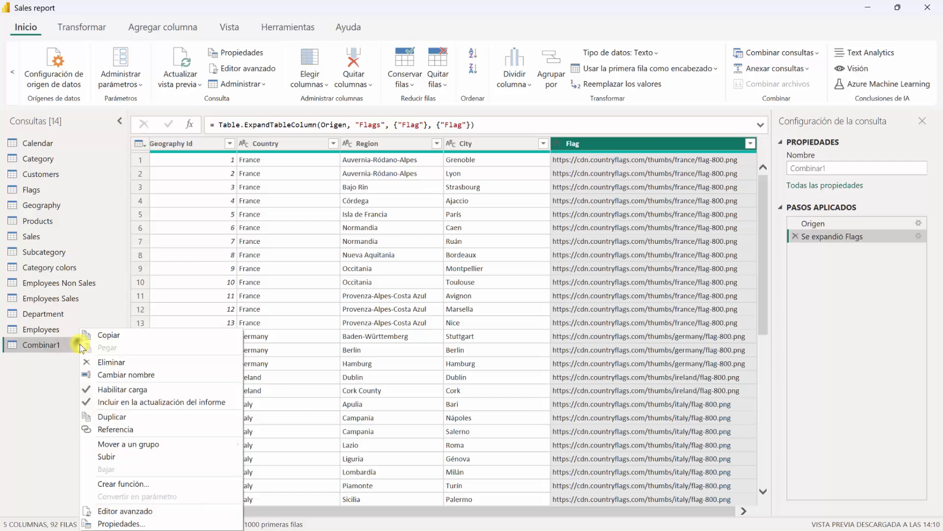
left_click(100, 359)
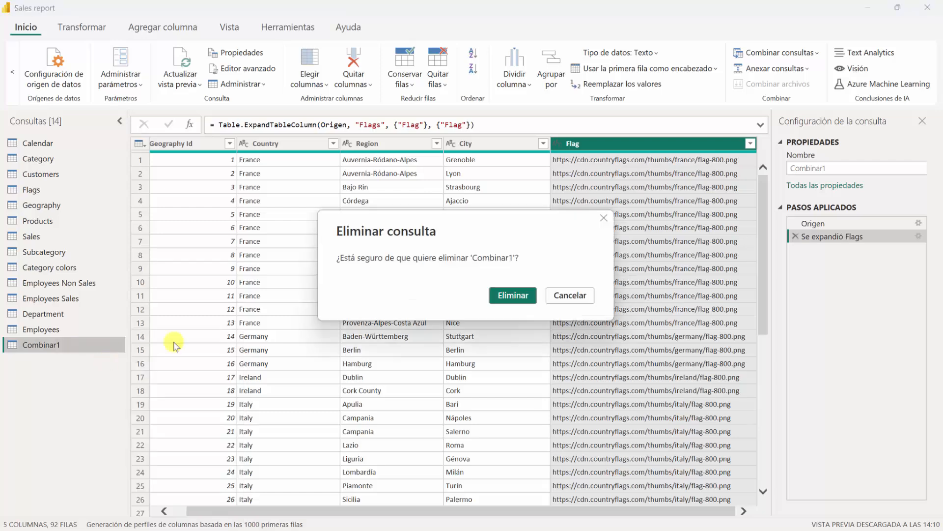
left_click(497, 296)
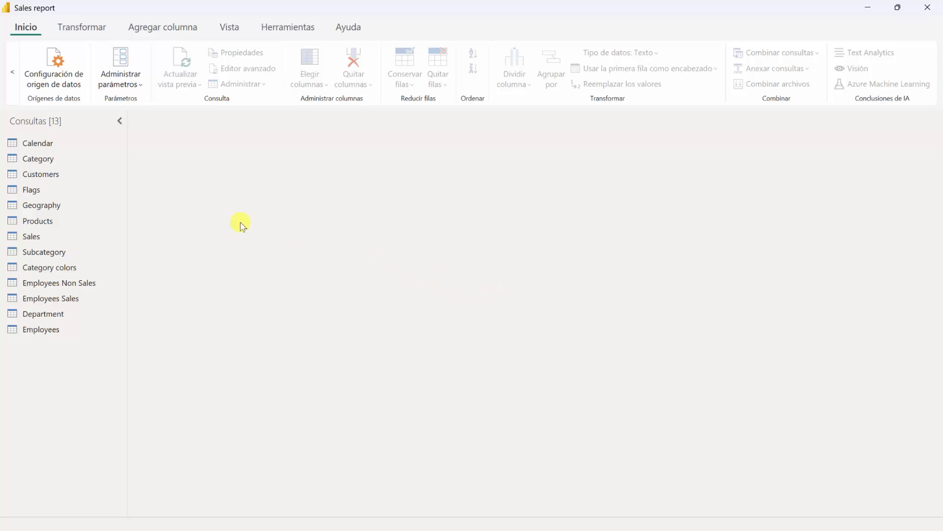
Start a merge into a new query with Flags as the first table and Geography as the second, matching both on Country
left_click(43, 189)
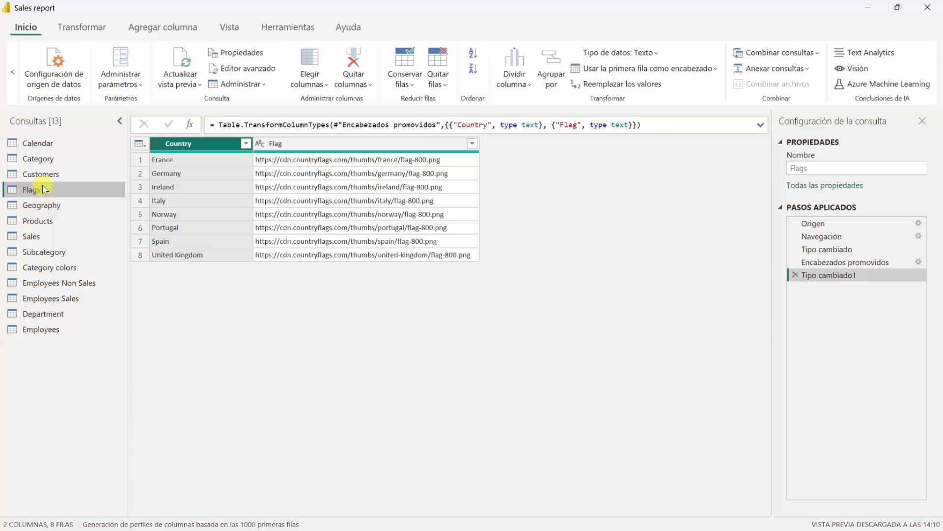
left_click(51, 205)
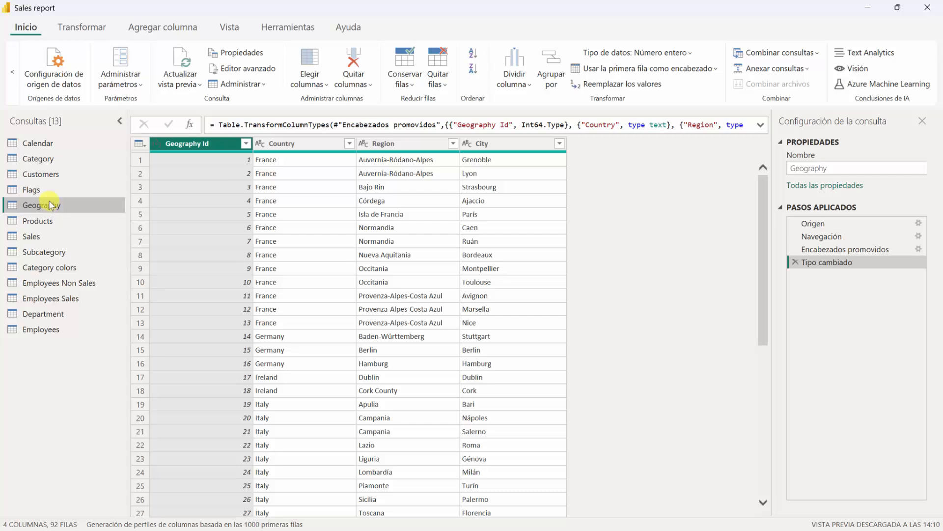
left_click(48, 192)
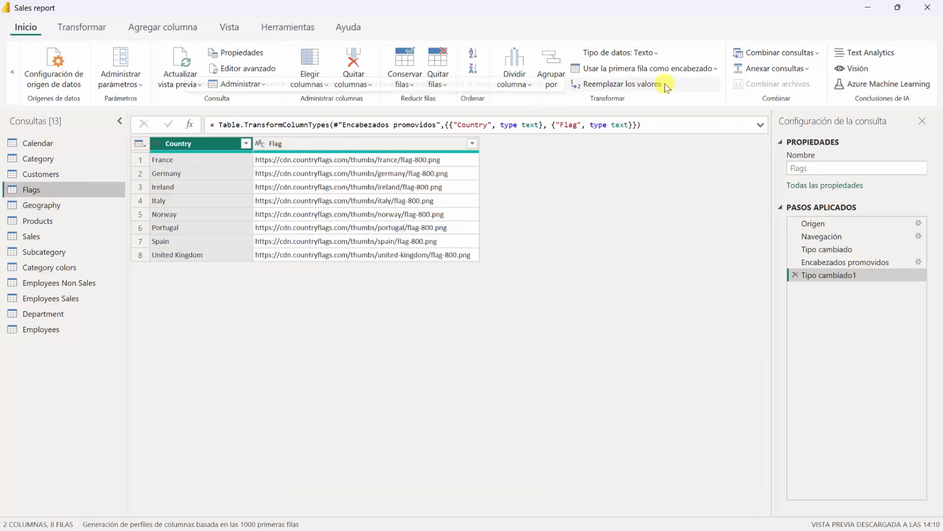
left_click(818, 53)
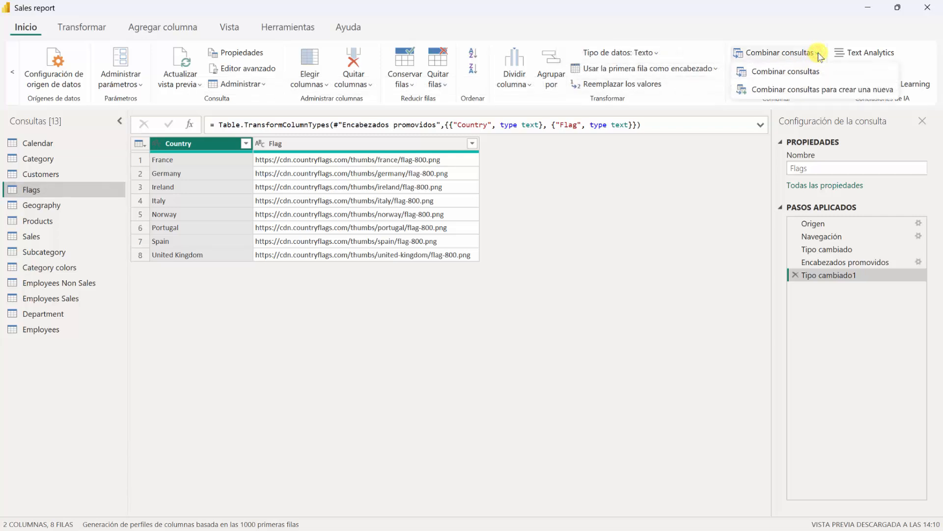
left_click(819, 89)
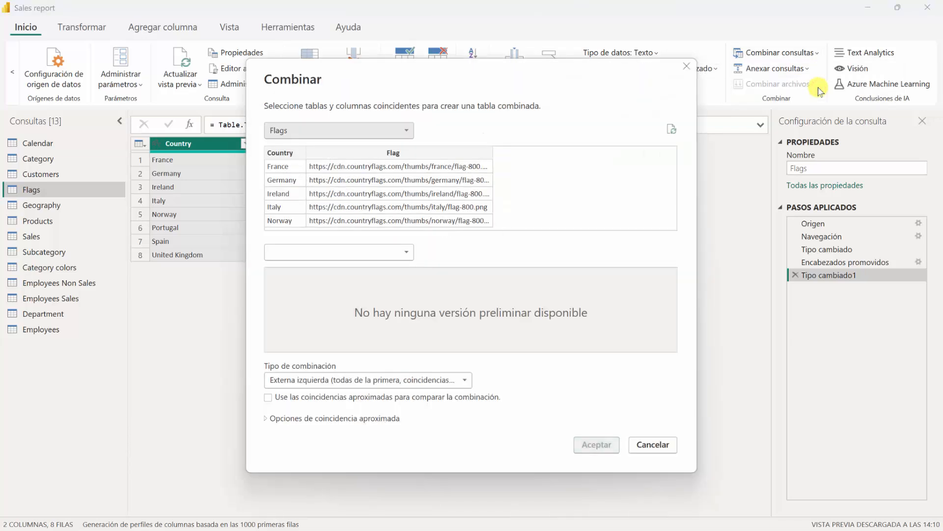
left_click(377, 252)
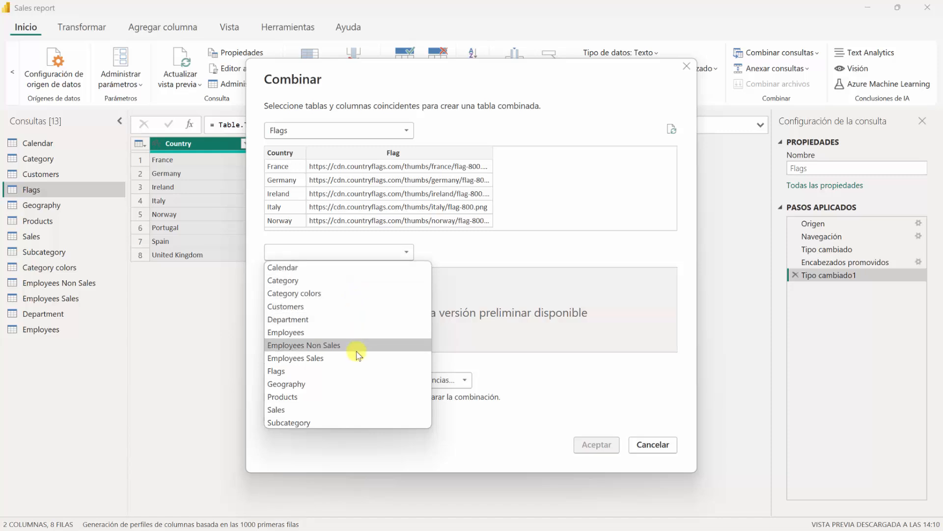
left_click(355, 381)
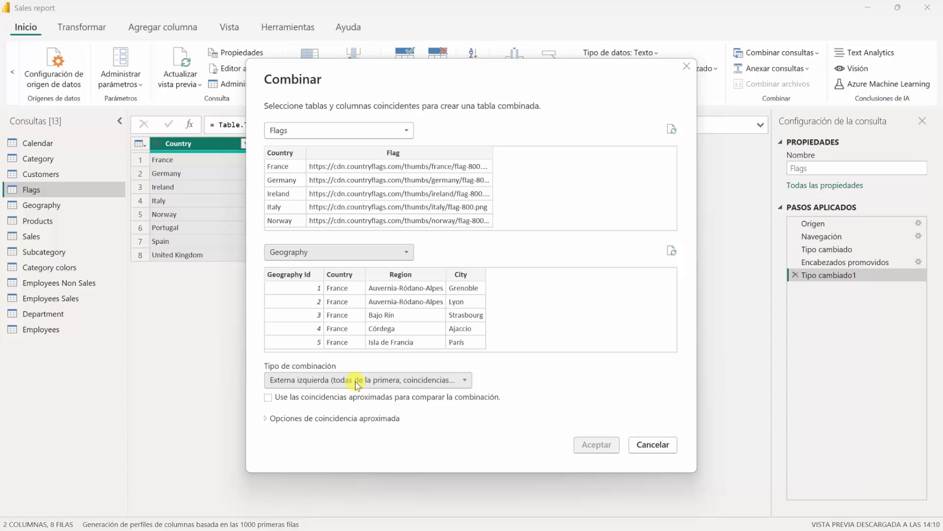
left_click(285, 194)
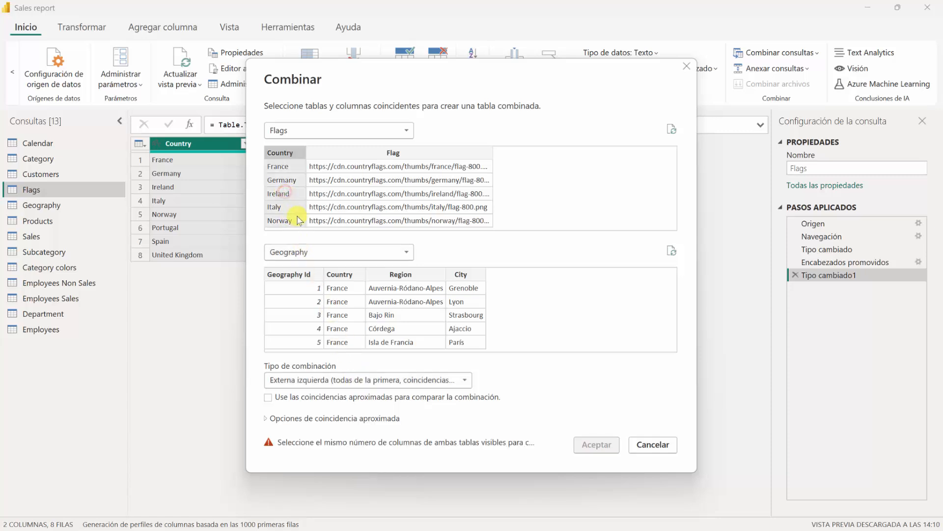
left_click(343, 302)
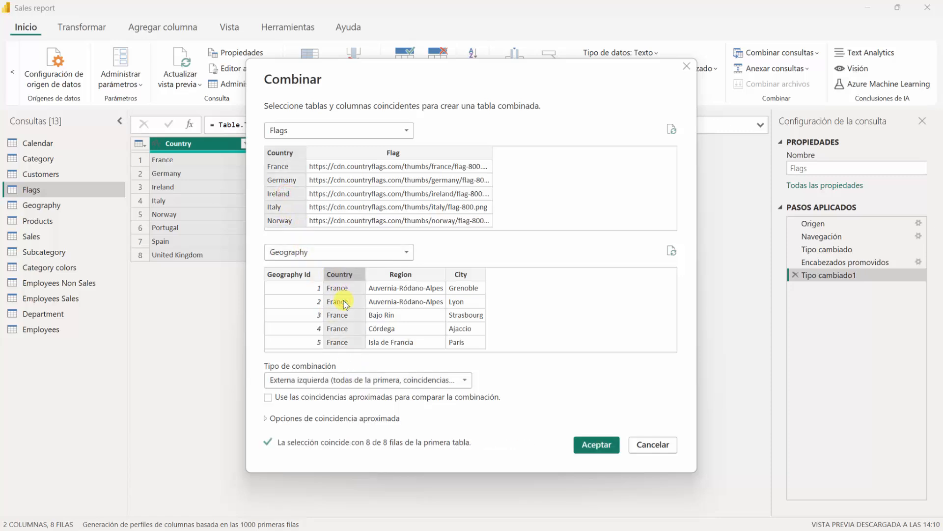
Set the join type to "Externa completa (todas las filas de ambas)" and create the merged query
left_click(386, 381)
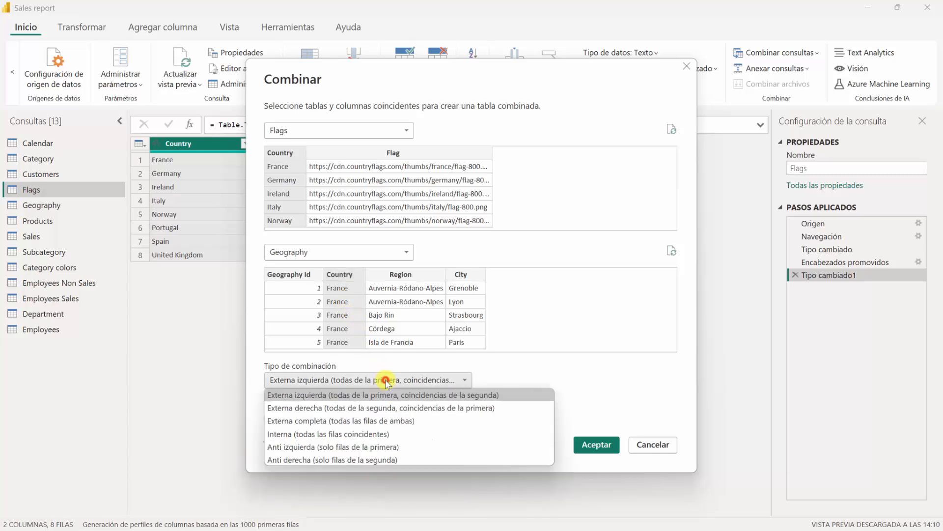
left_click(375, 420)
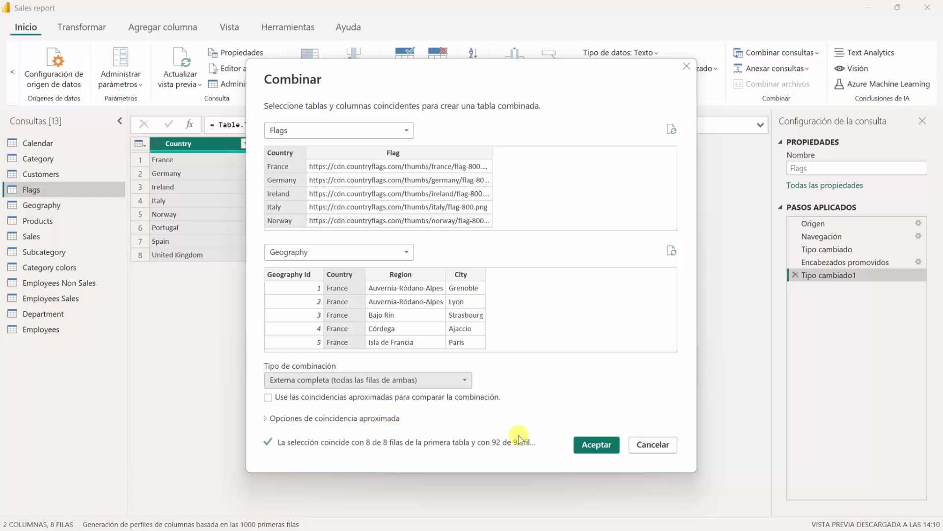
left_click(594, 443)
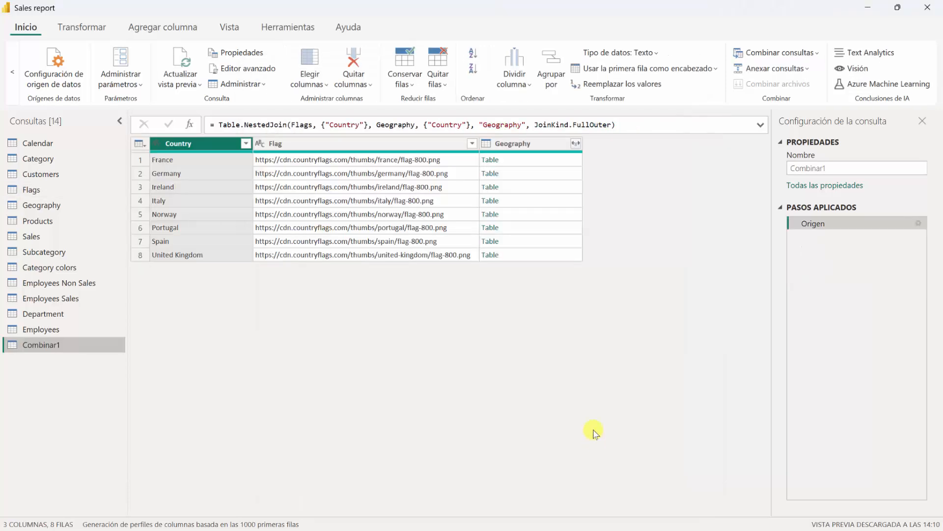
Try expanding all Geography columns in the merged query without a name prefix, and remove that expansion step
left_click(576, 144)
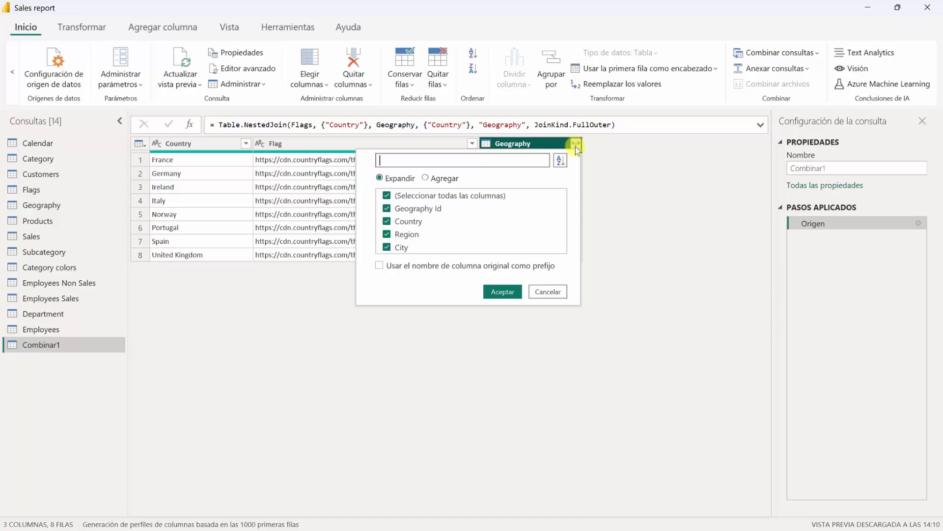
left_click(502, 291)
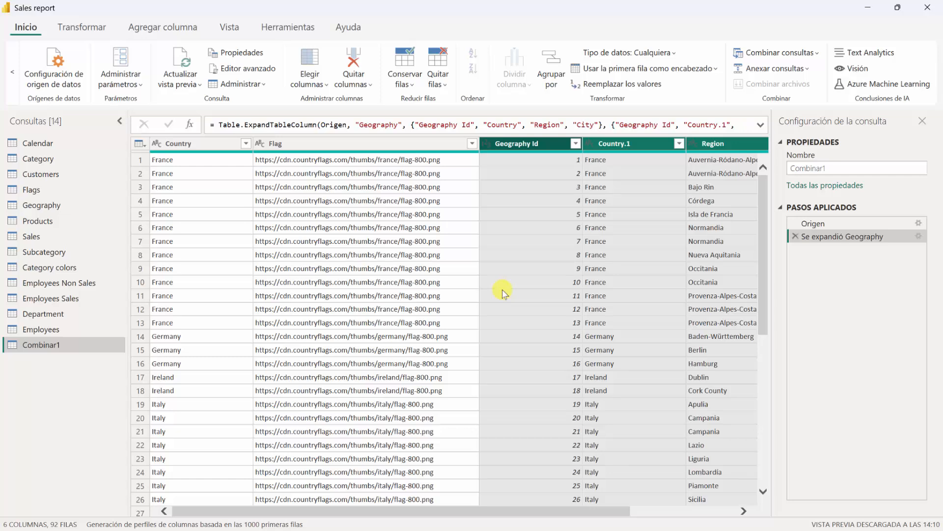
left_click(795, 236)
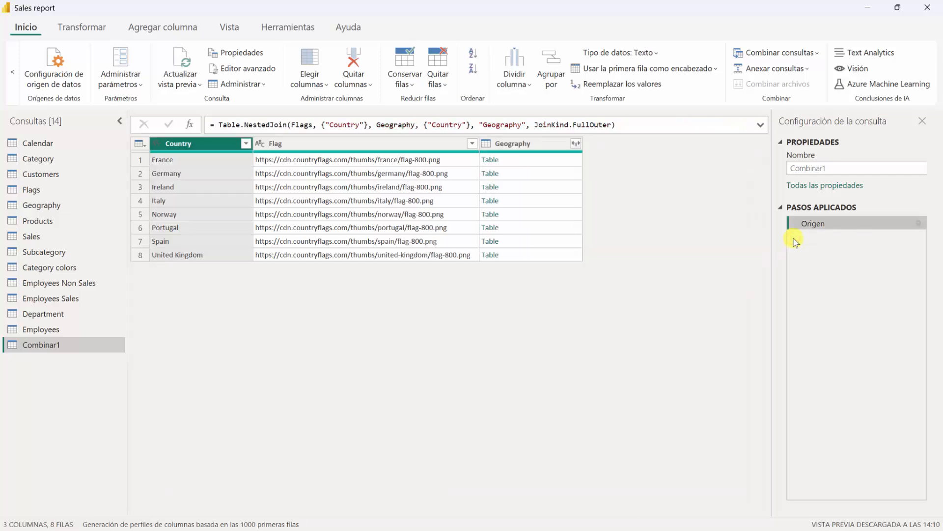
Try aggregating the Geography column into counts of Country, Region and City without the Geography Id sum, and remove that aggregation step
left_click(575, 143)
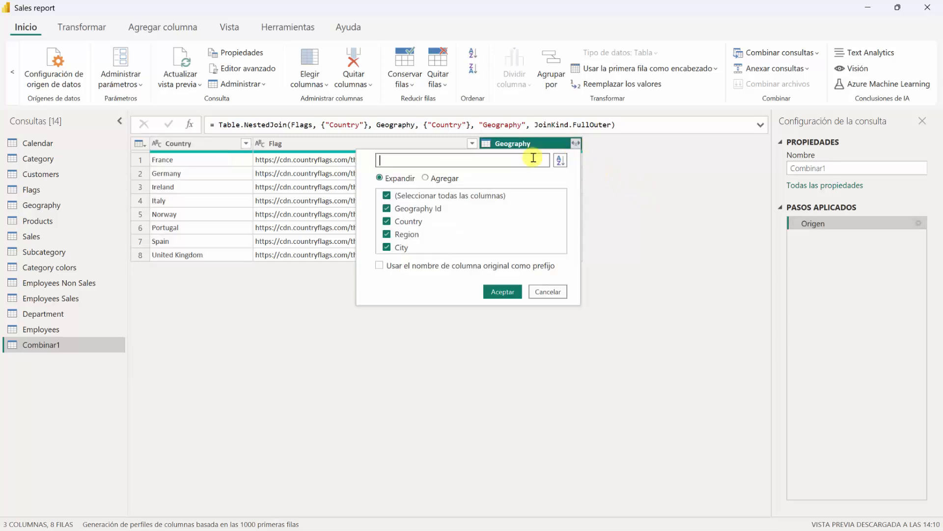
left_click(459, 182)
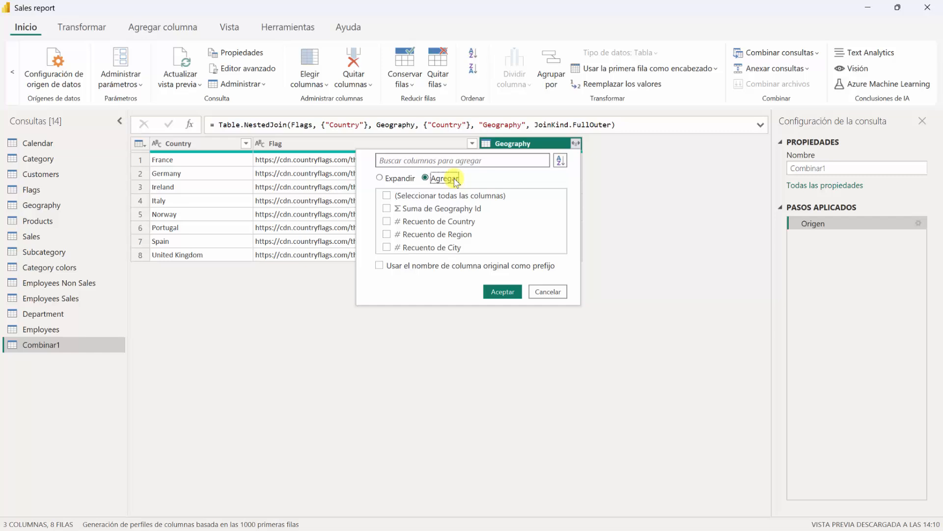
left_click(439, 195)
left_click(388, 209)
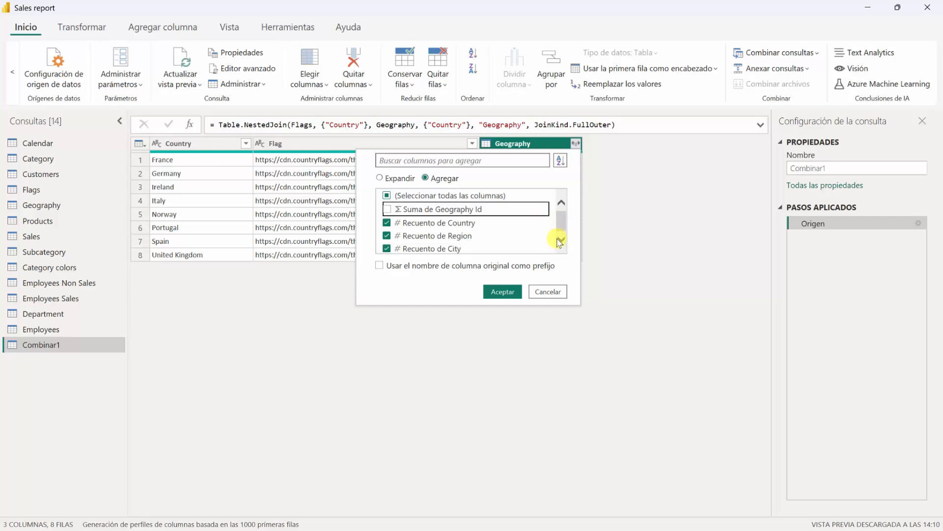
left_click(503, 291)
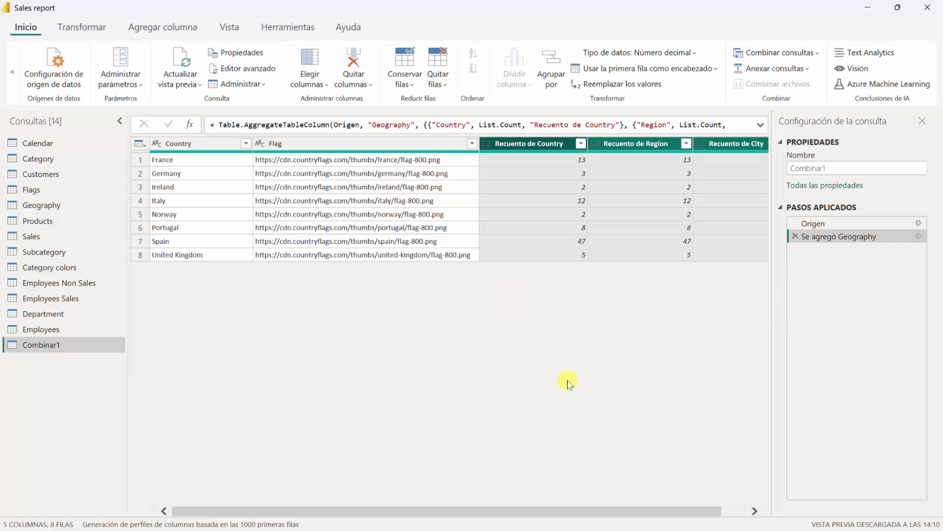
left_click_drag(695, 510, 720, 510)
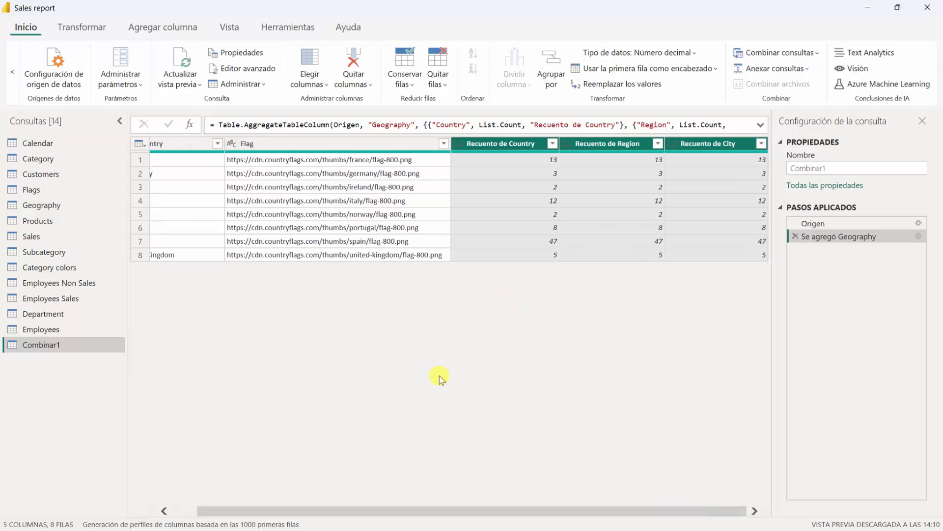
left_click_drag(127, 311, 93, 304)
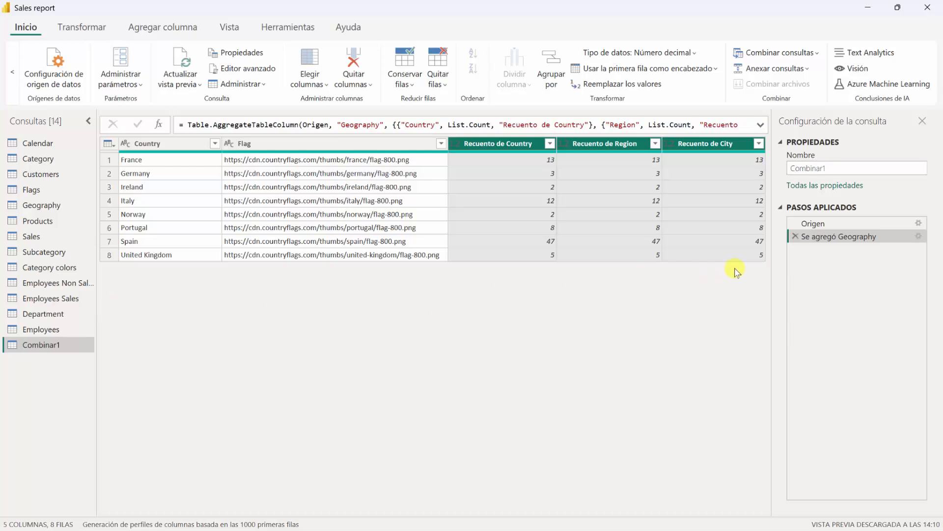
left_click(795, 236)
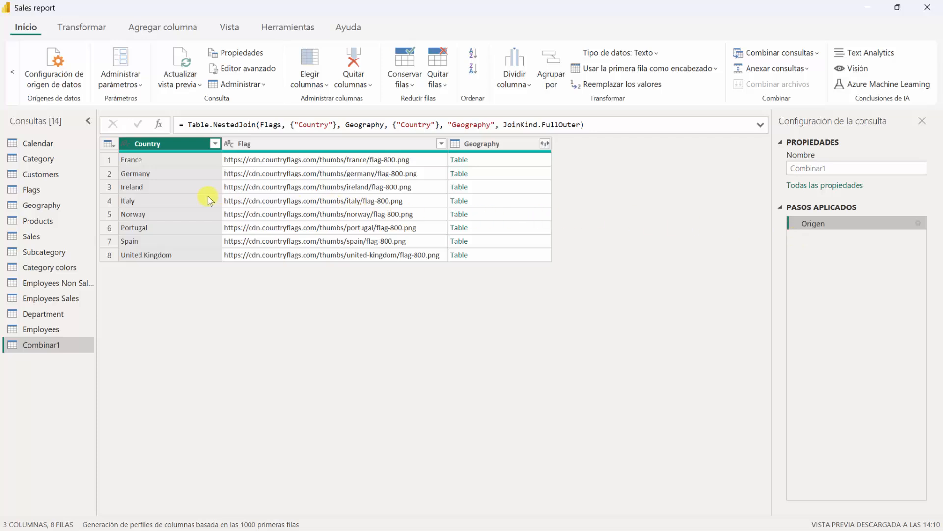
Add a column to the Geography query that extracts the text length of City
left_click(79, 211)
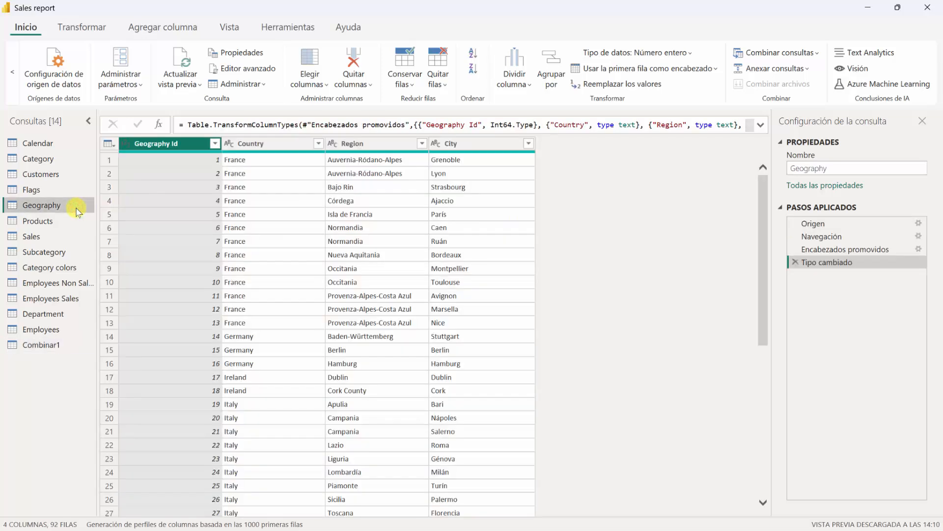
left_click(454, 144)
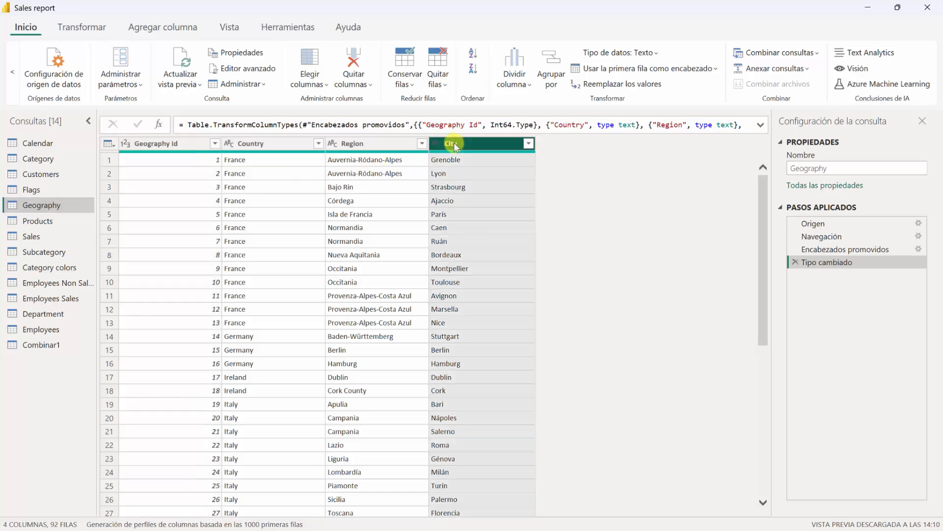
left_click(171, 28)
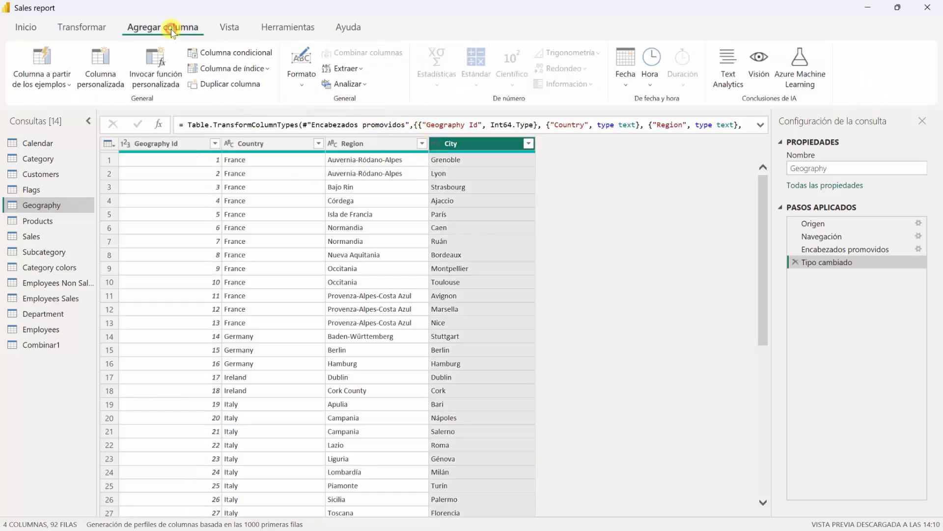
left_click(350, 71)
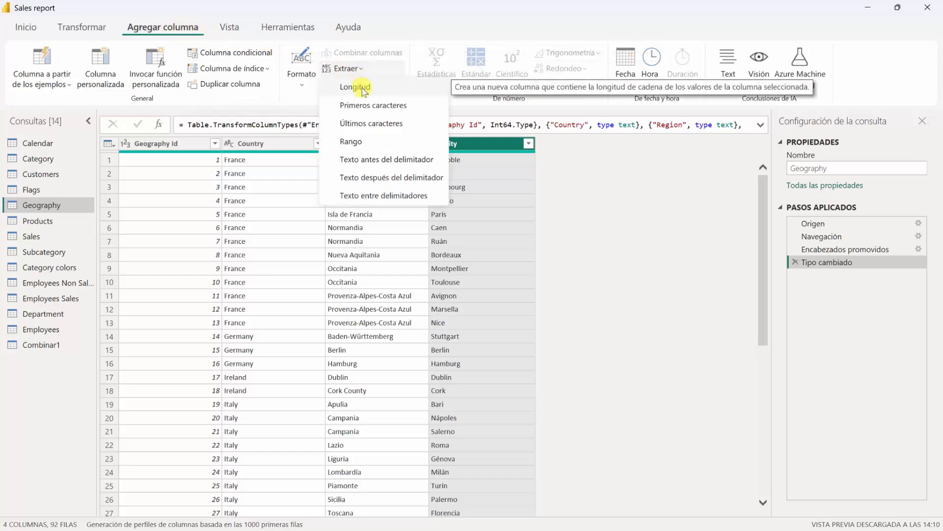
left_click(364, 90)
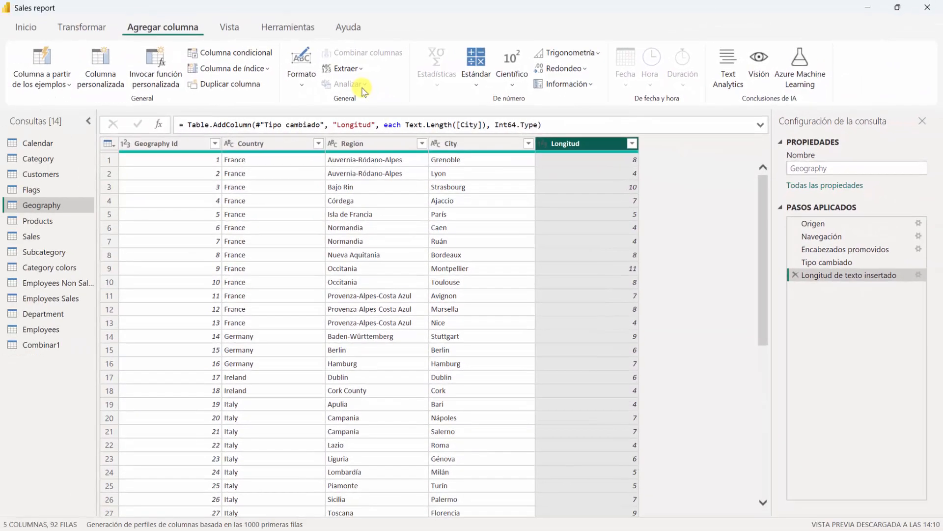
Aggregate the Geography column in Combinar1 into Recuento de Country and Suma de Longitud, without a name prefix
left_click(57, 344)
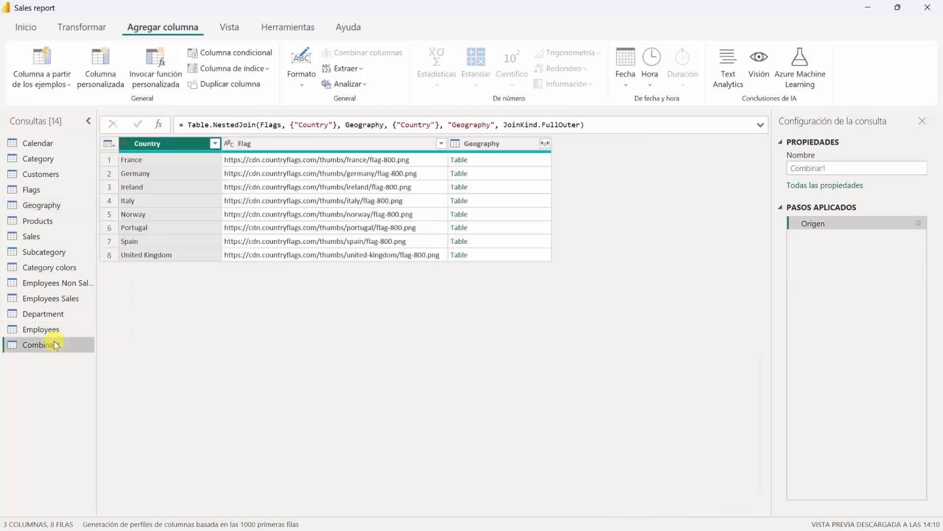
left_click(545, 143)
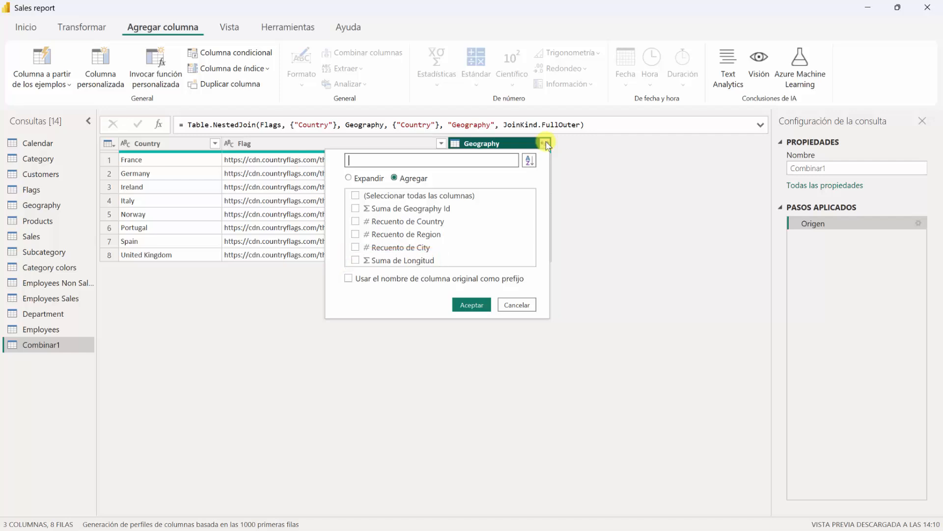
left_click(433, 221)
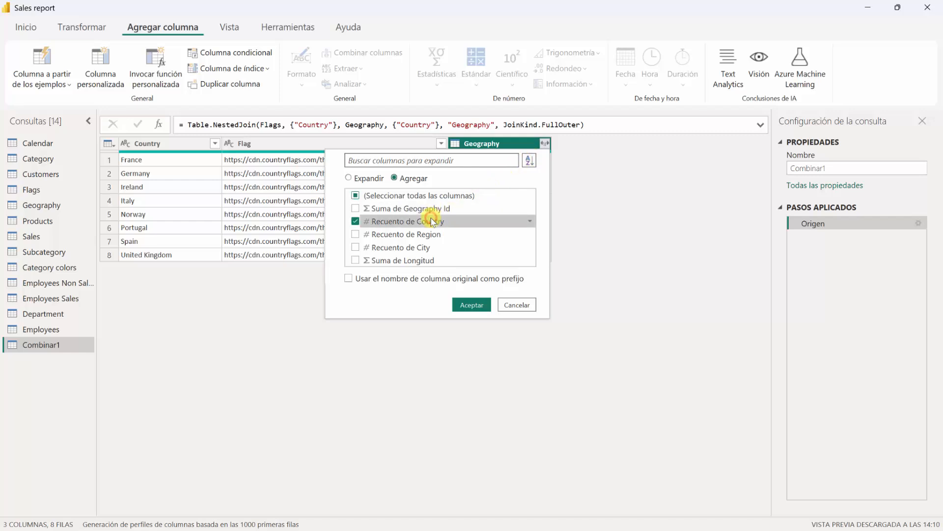
left_click(409, 261)
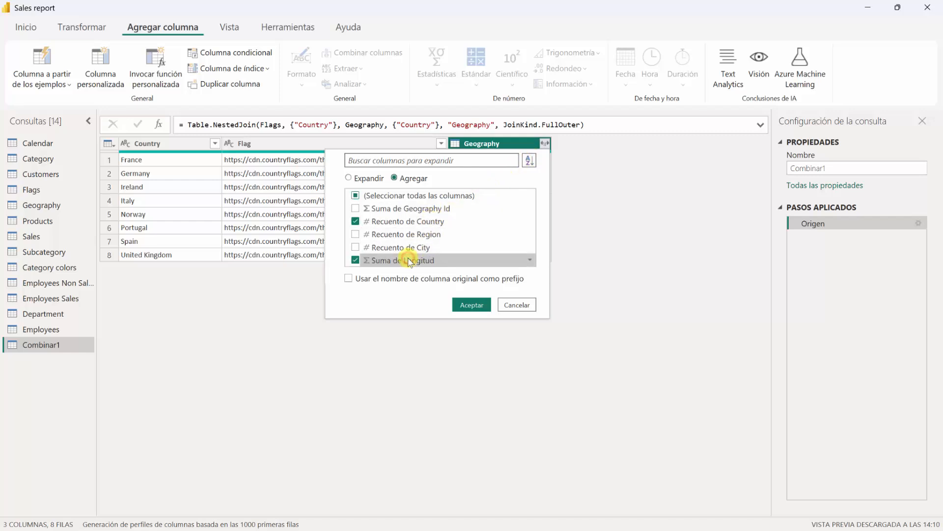
left_click(464, 304)
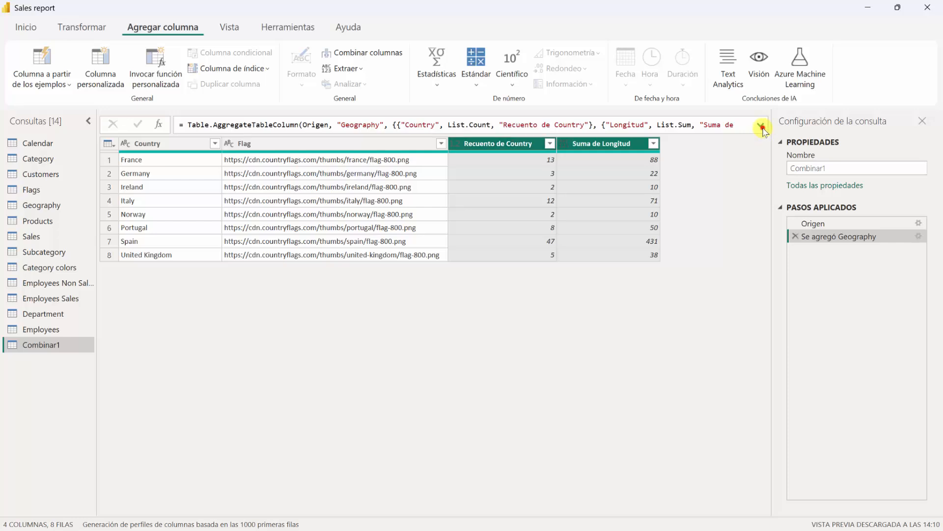
Edit the Combinar1 aggregation formula to use List.Average for Longitud and name the column Promedio de Longitud
left_click(761, 126)
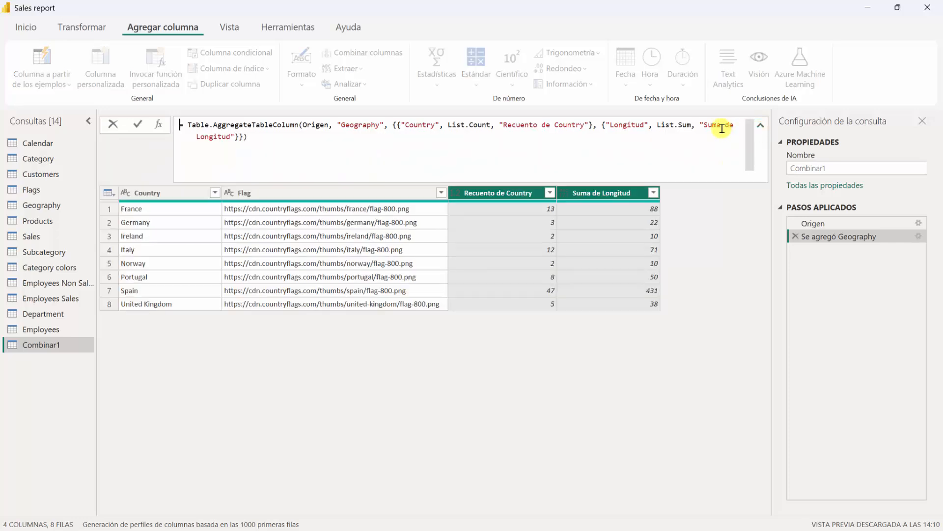
double_click(683, 126)
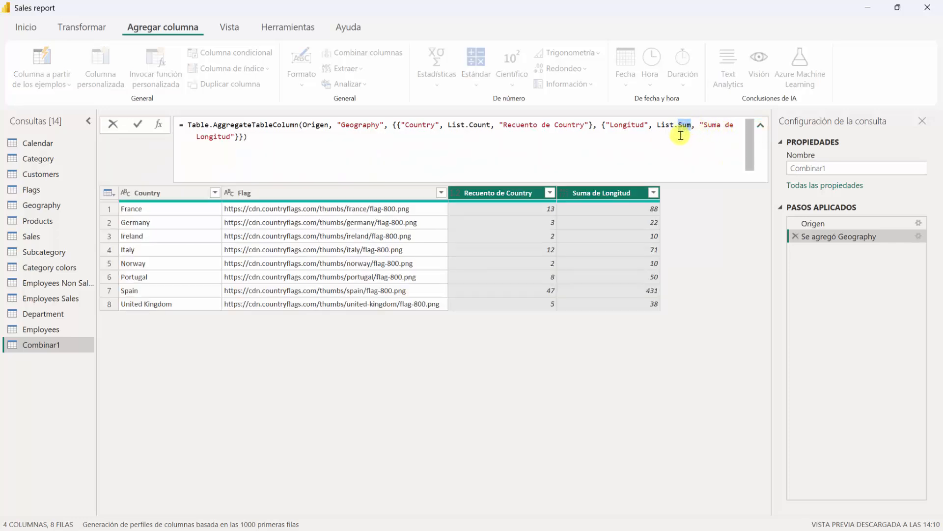
type("Av")
left_click(681, 138)
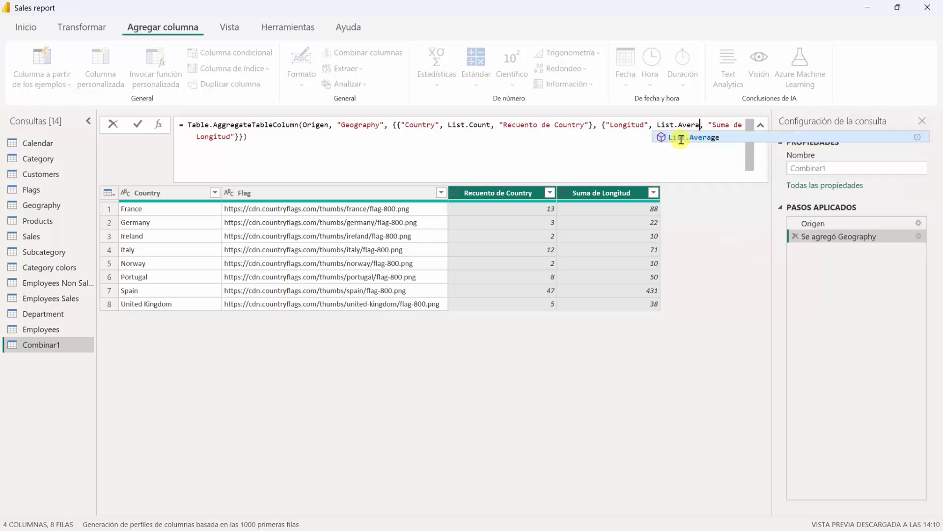
double_click(728, 126)
type("Promedio")
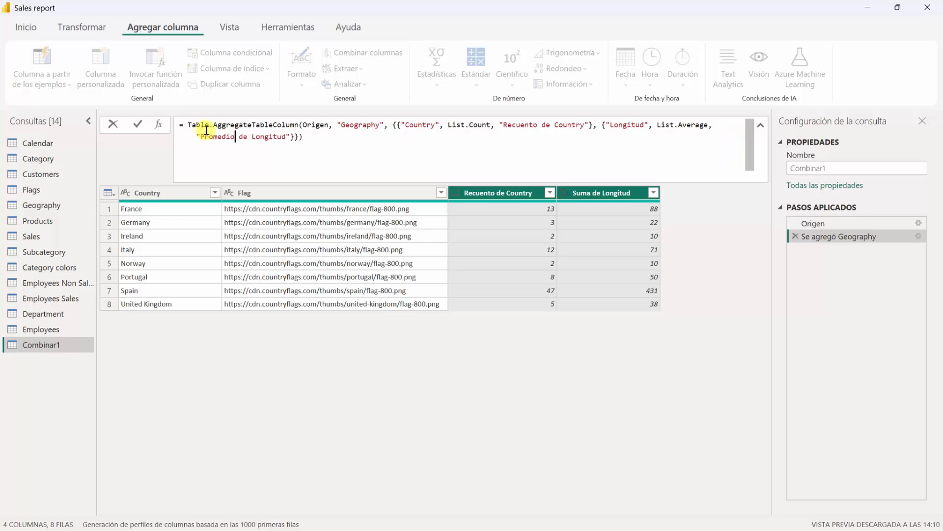
left_click(138, 125)
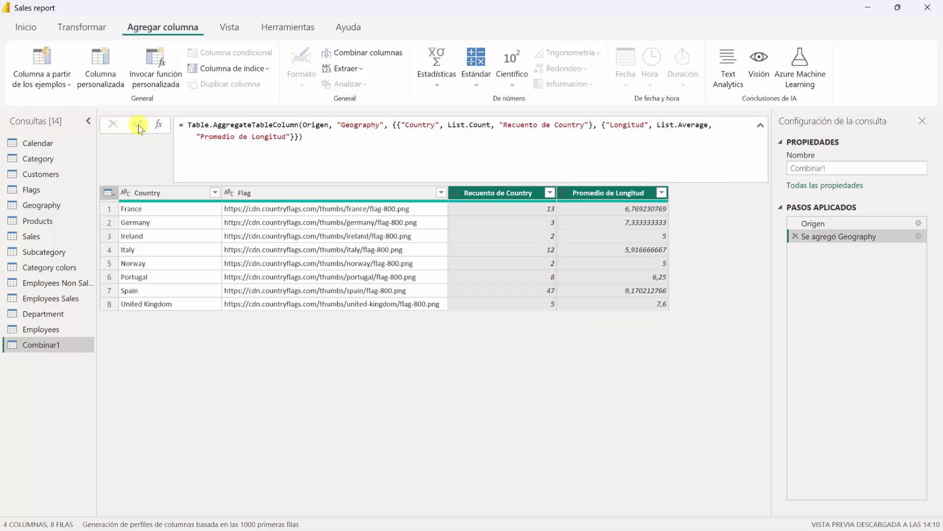
left_click(761, 124)
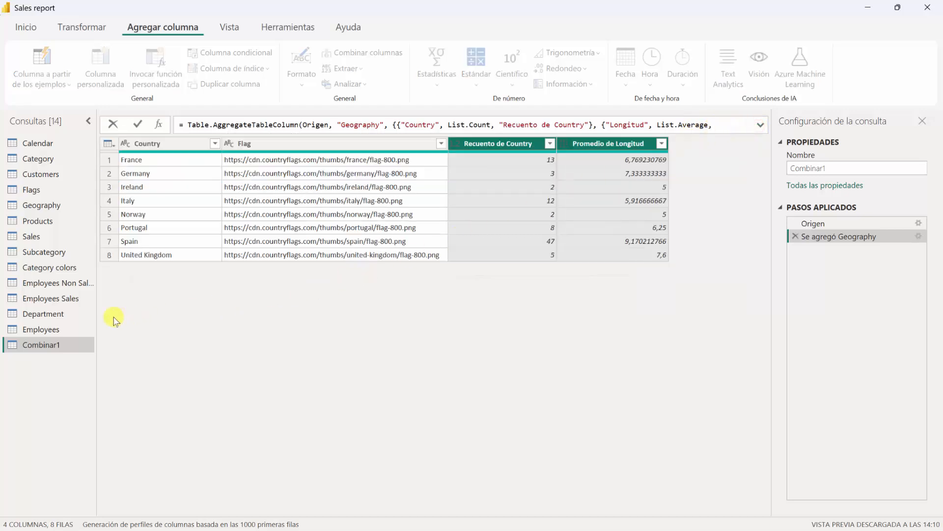
Delete the Combinar1 query and remove the inserted text length step from the Geography query
right_click(54, 348)
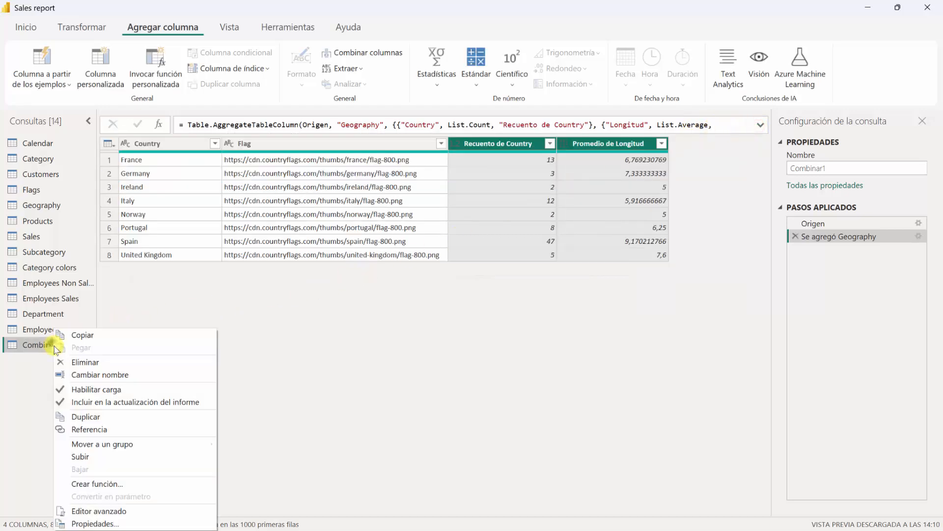
left_click(77, 362)
left_click(502, 296)
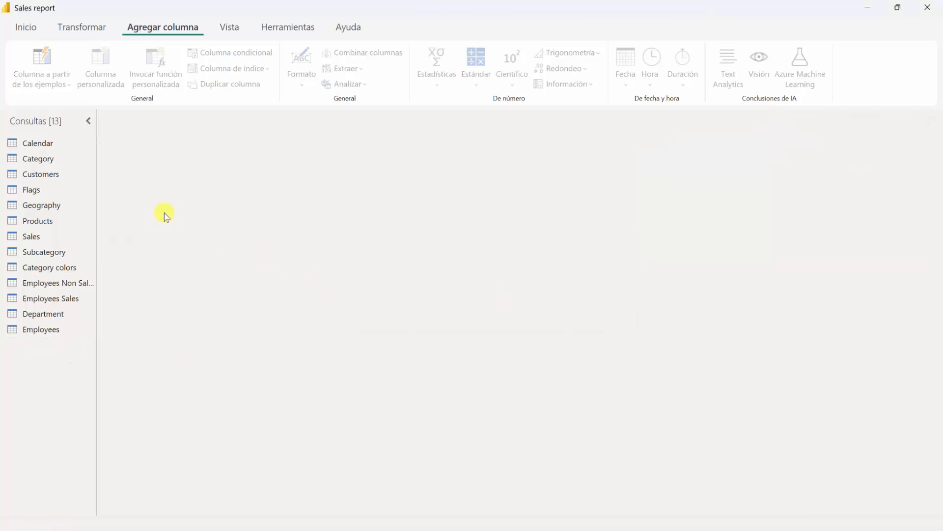
left_click(78, 205)
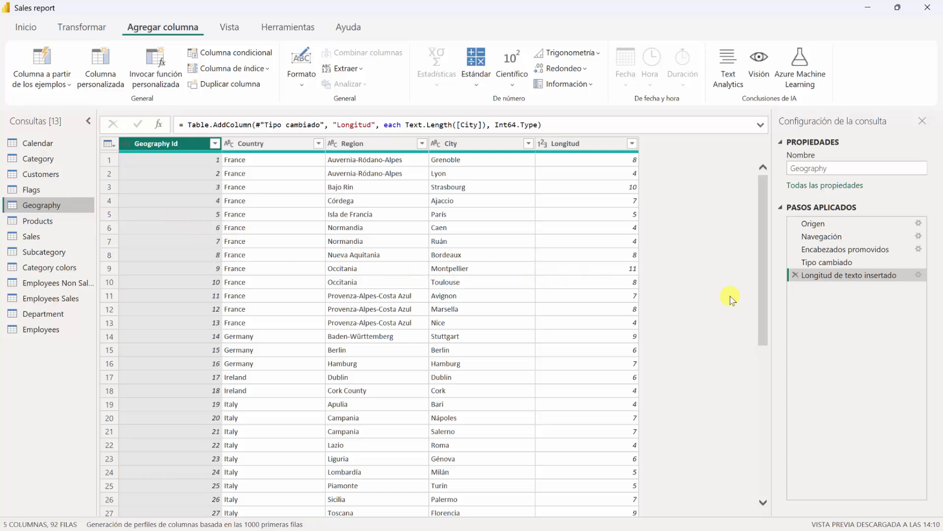
left_click(794, 275)
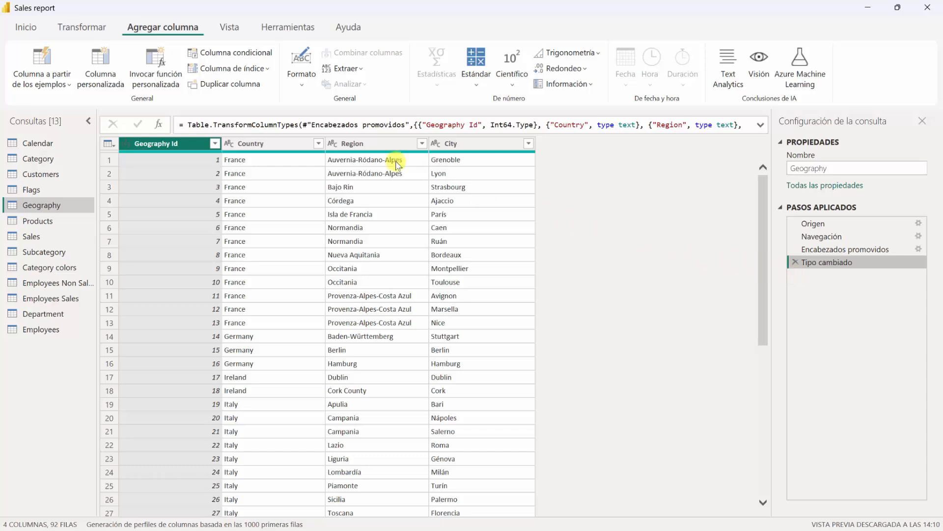
Merge the Flags table into the existing Geography query, matching on Country with a full outer join (Externa completa)
left_click(25, 28)
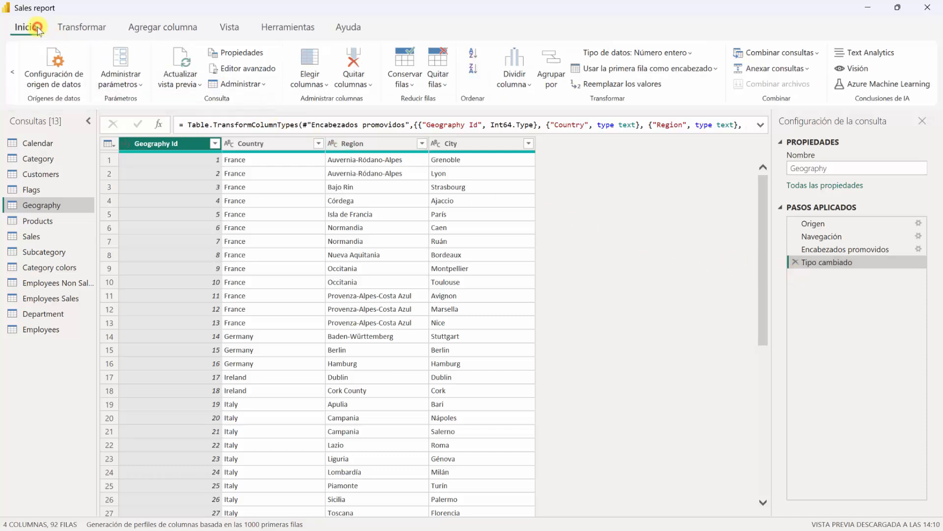
left_click(819, 54)
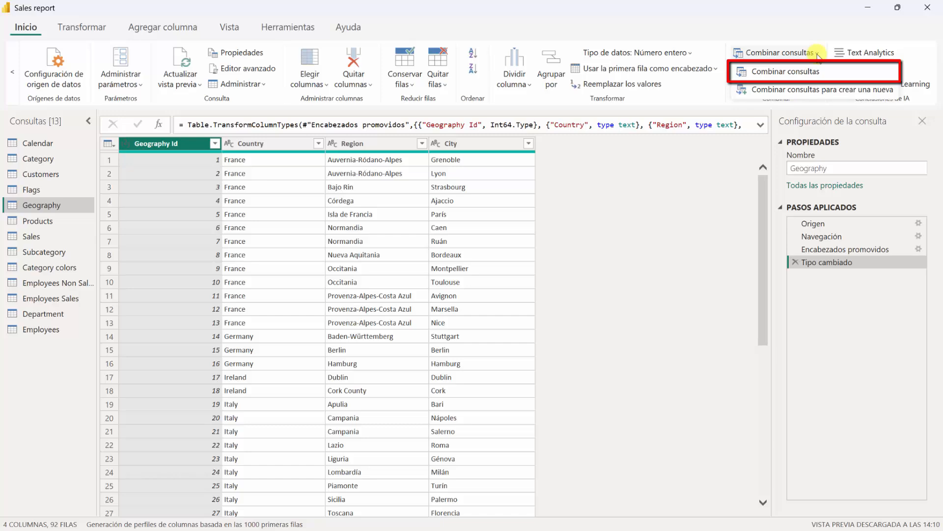
left_click(809, 71)
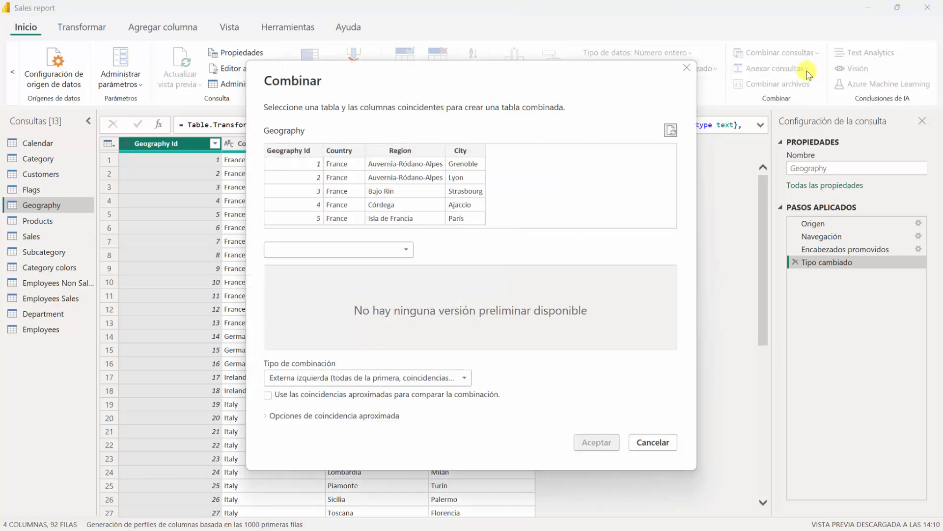
left_click(410, 249)
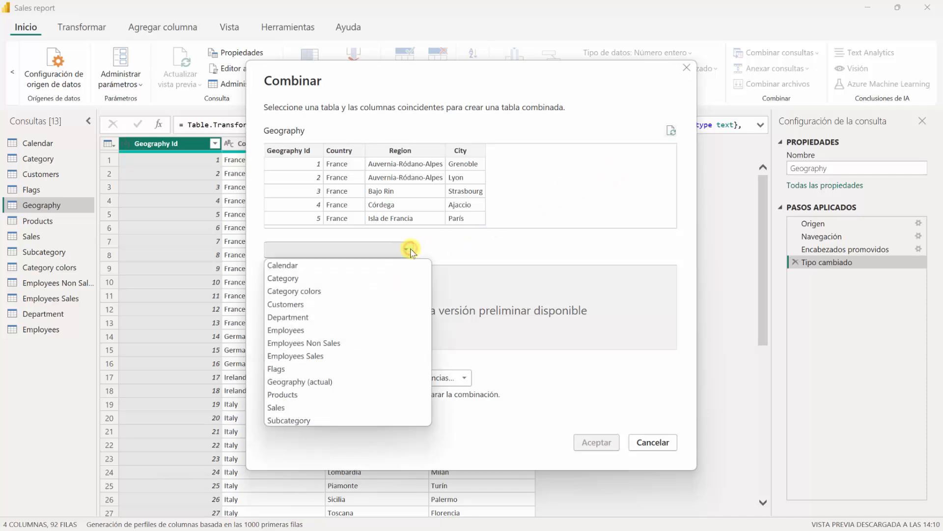
left_click(362, 368)
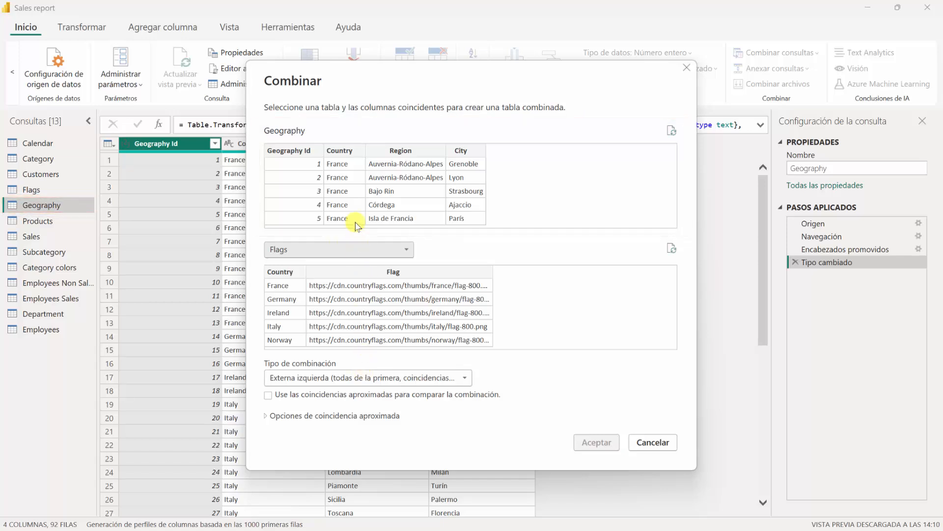
left_click(352, 186)
left_click(293, 290)
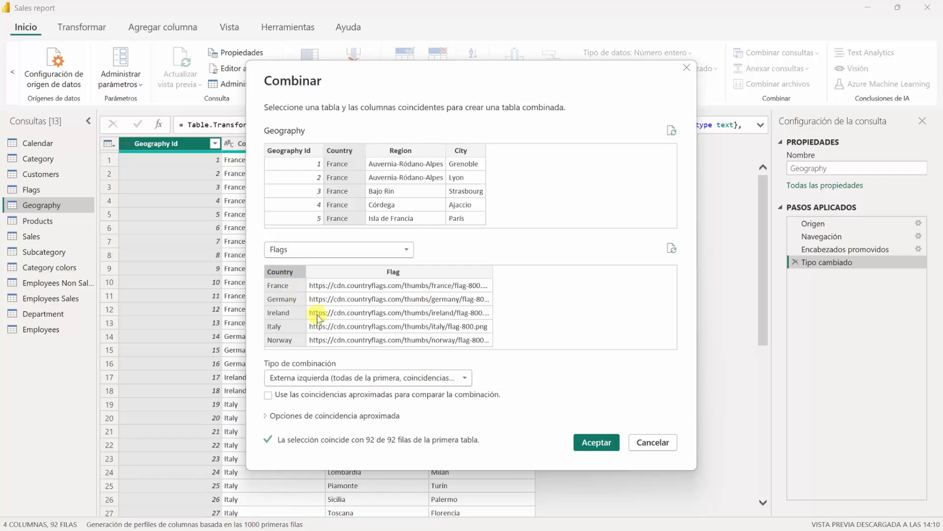
left_click(363, 378)
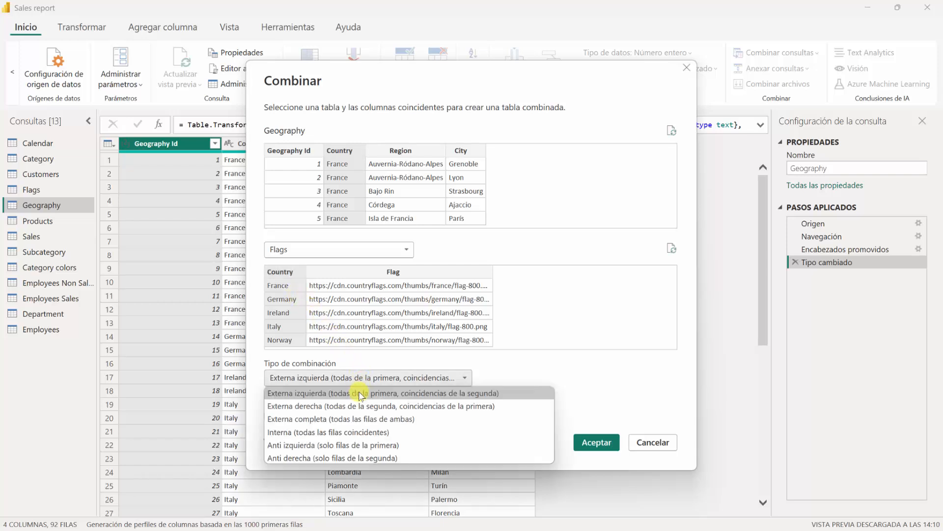
left_click(370, 419)
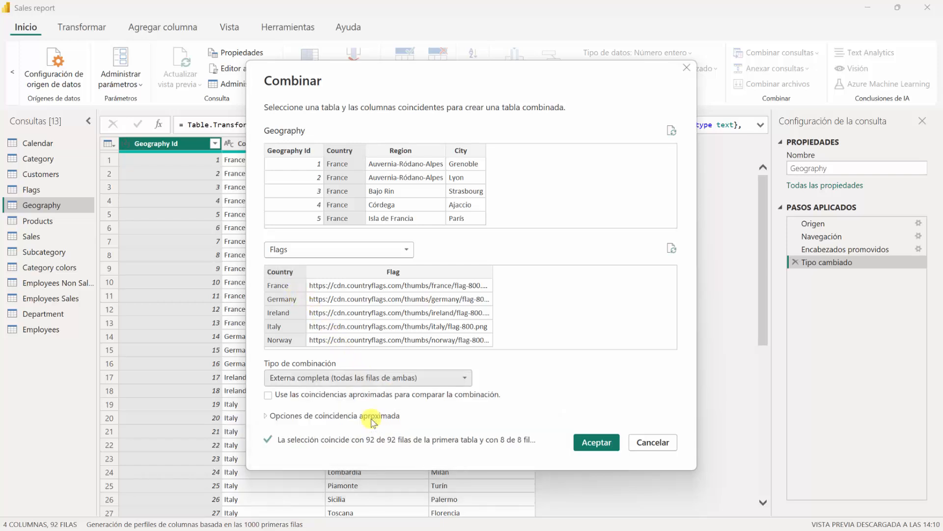
left_click(573, 442)
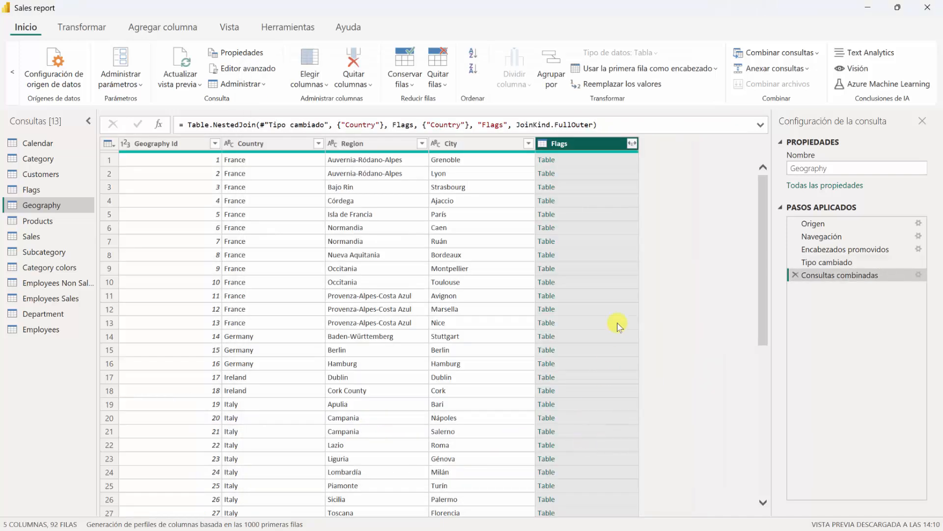
Expand the merged Flags column in Geography to include only Flag, without the original column name as prefix
left_click(632, 143)
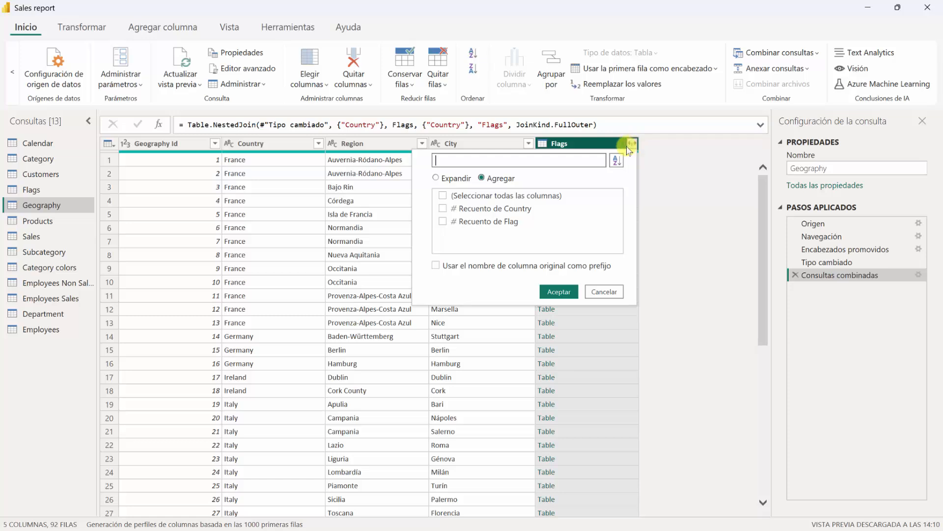
left_click(460, 178)
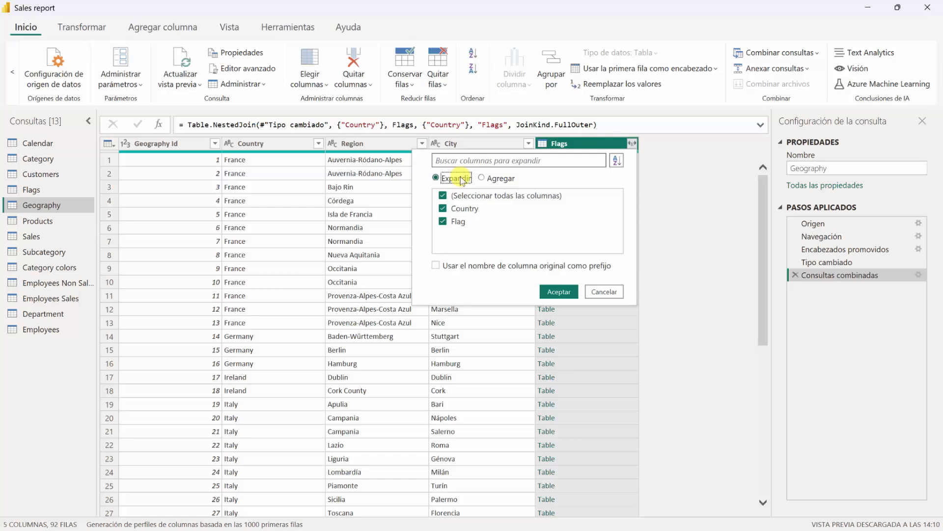
left_click(464, 208)
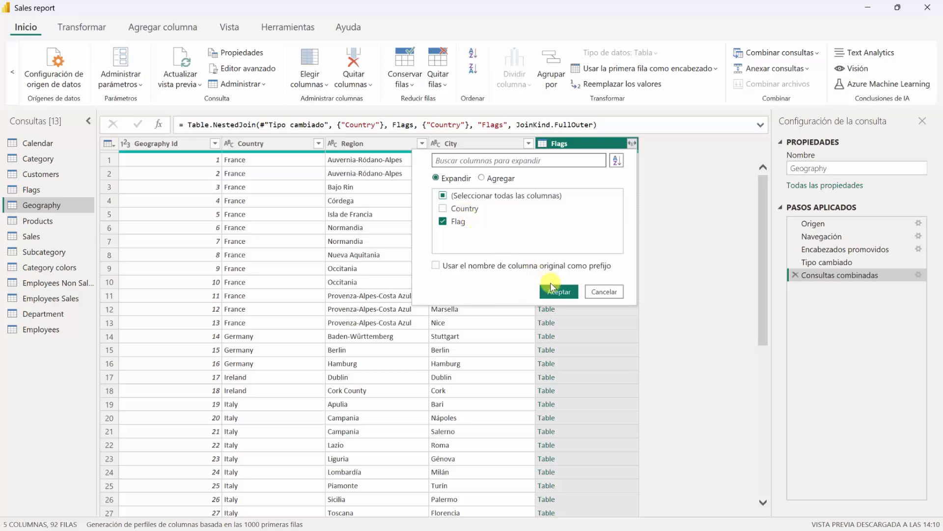
left_click(556, 291)
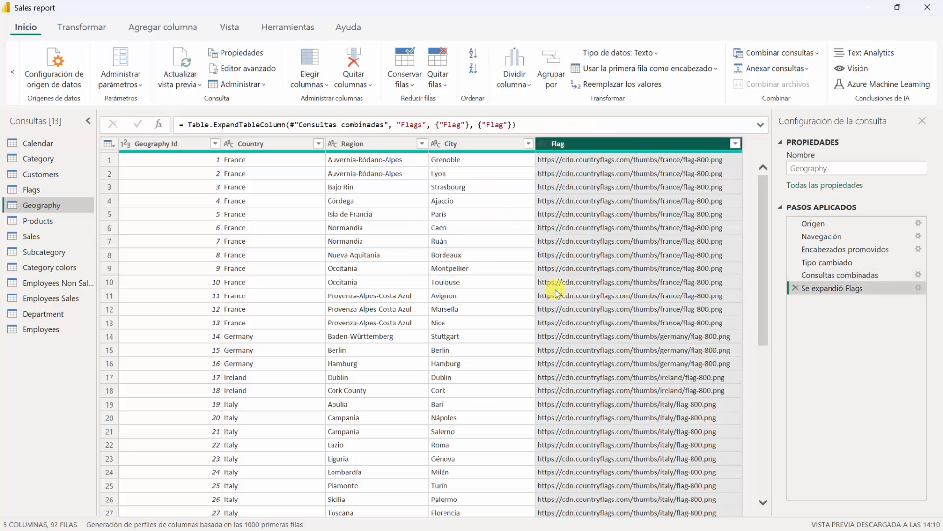